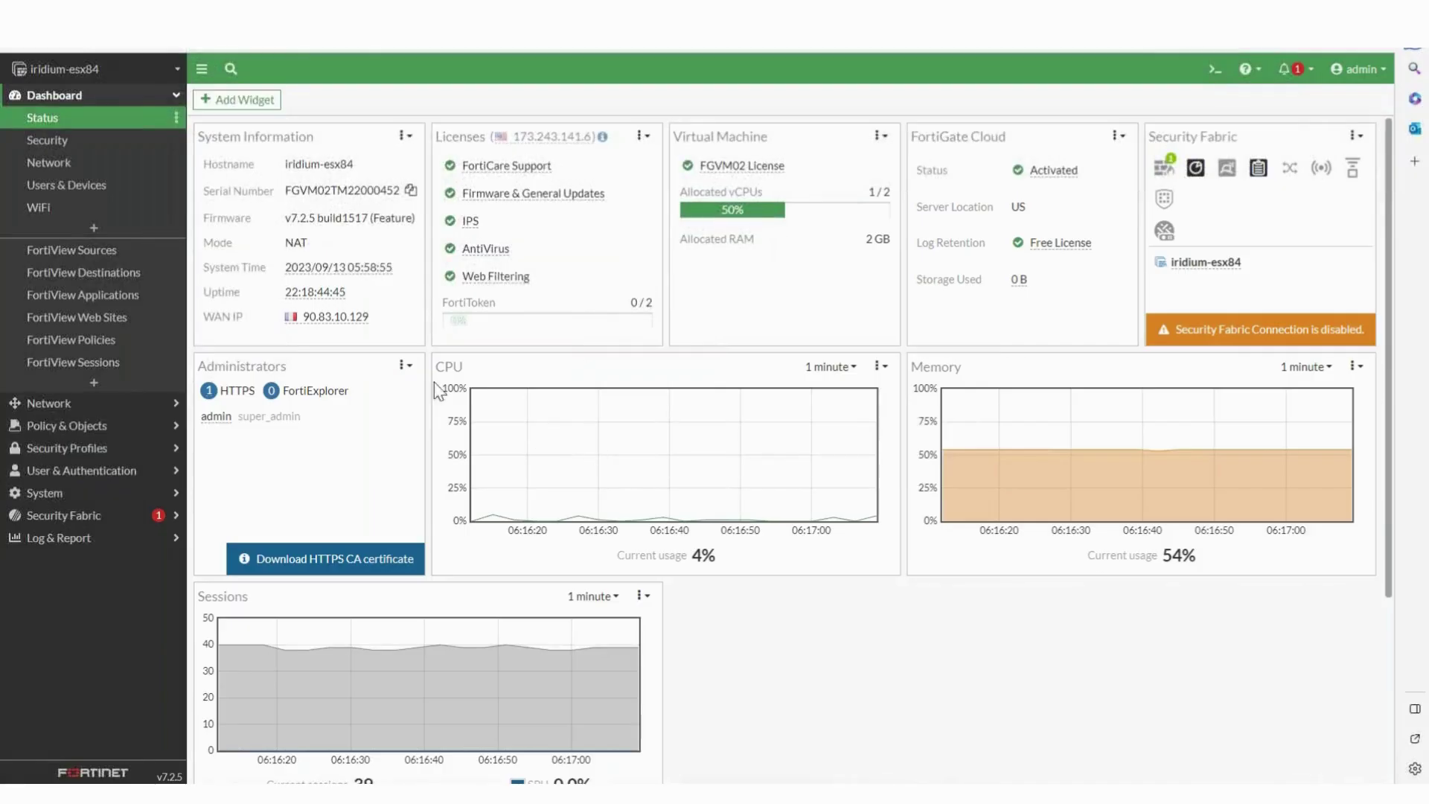
Create a new firewall policy named 'Policy for PC' under Policy & Objects.
left_click(68, 426)
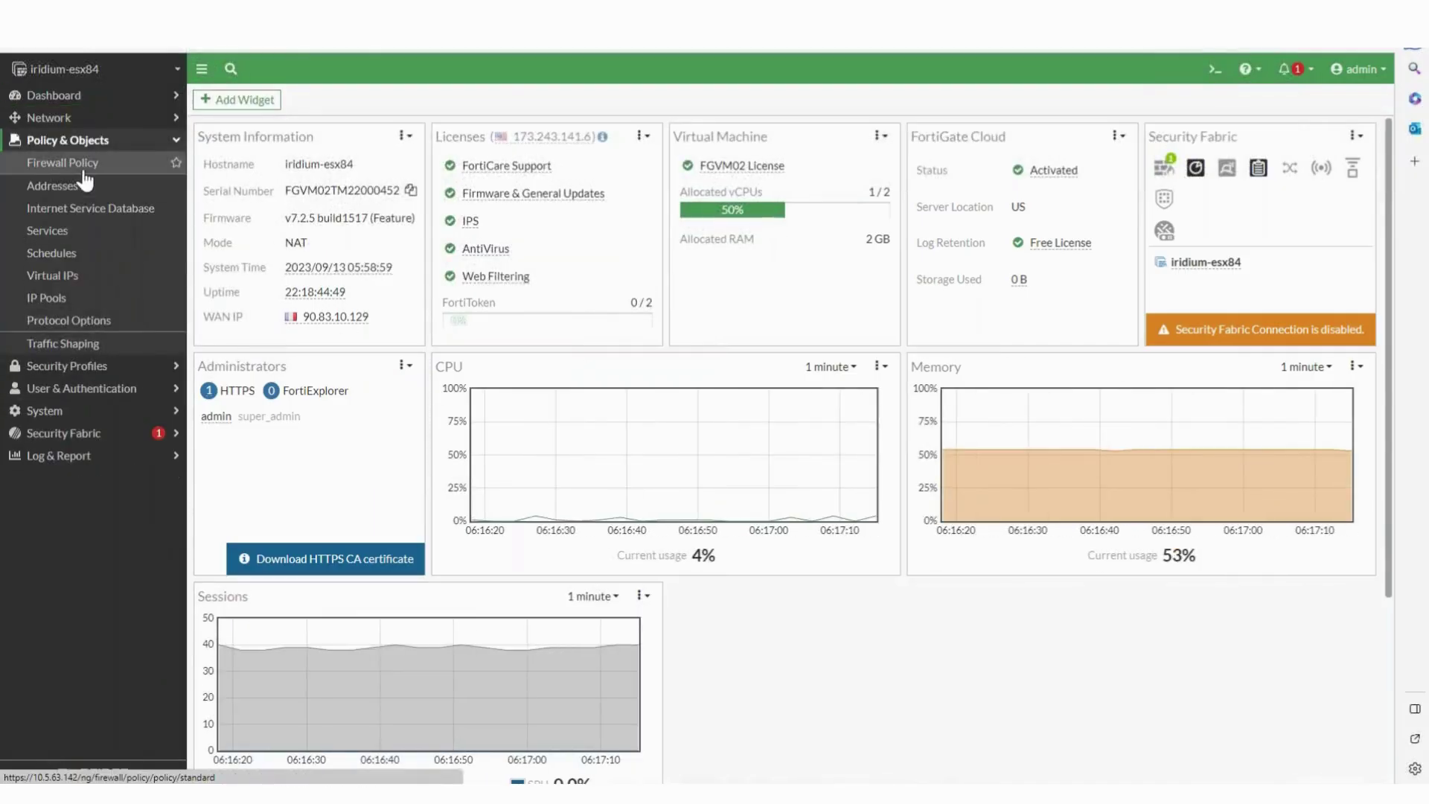
left_click(82, 168)
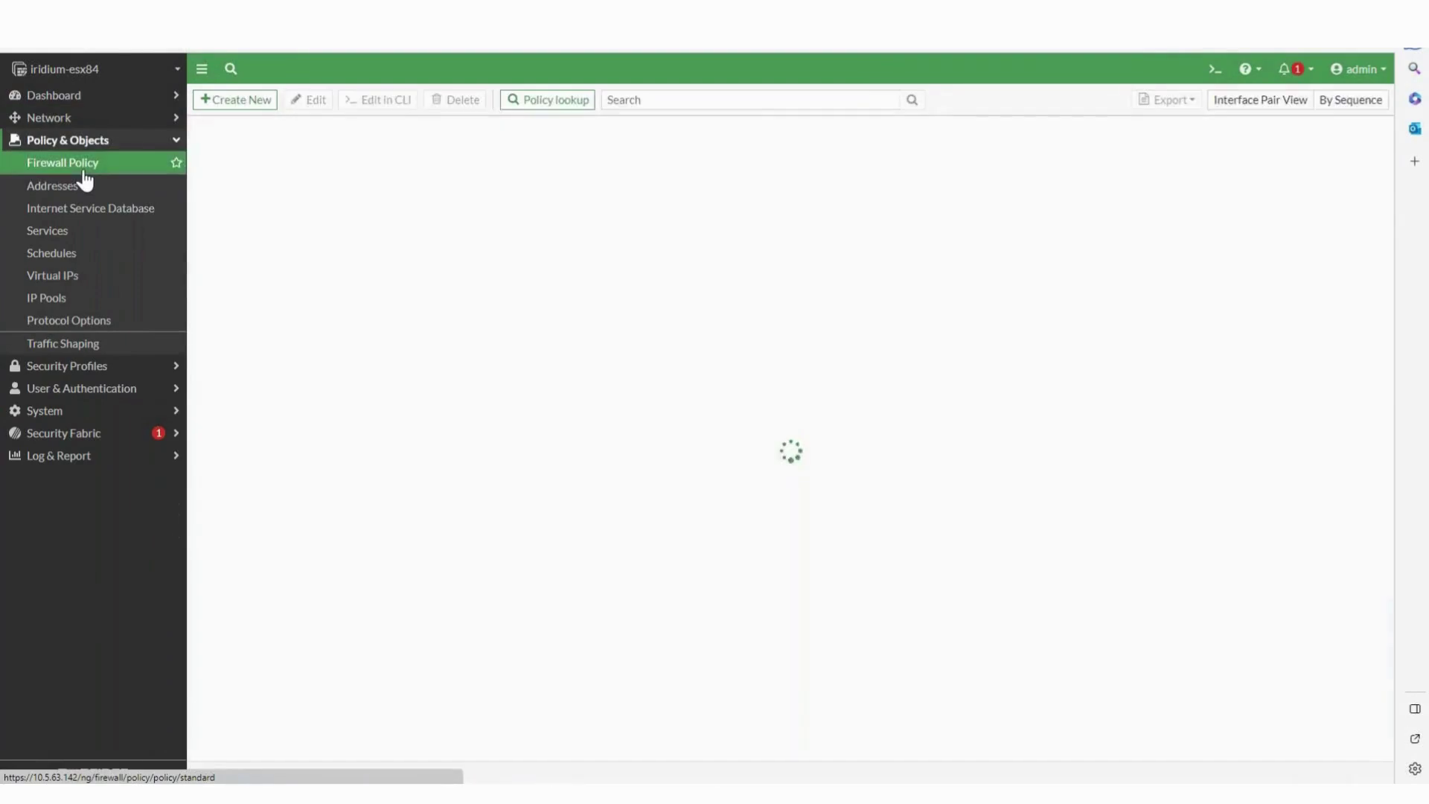
left_click(237, 99)
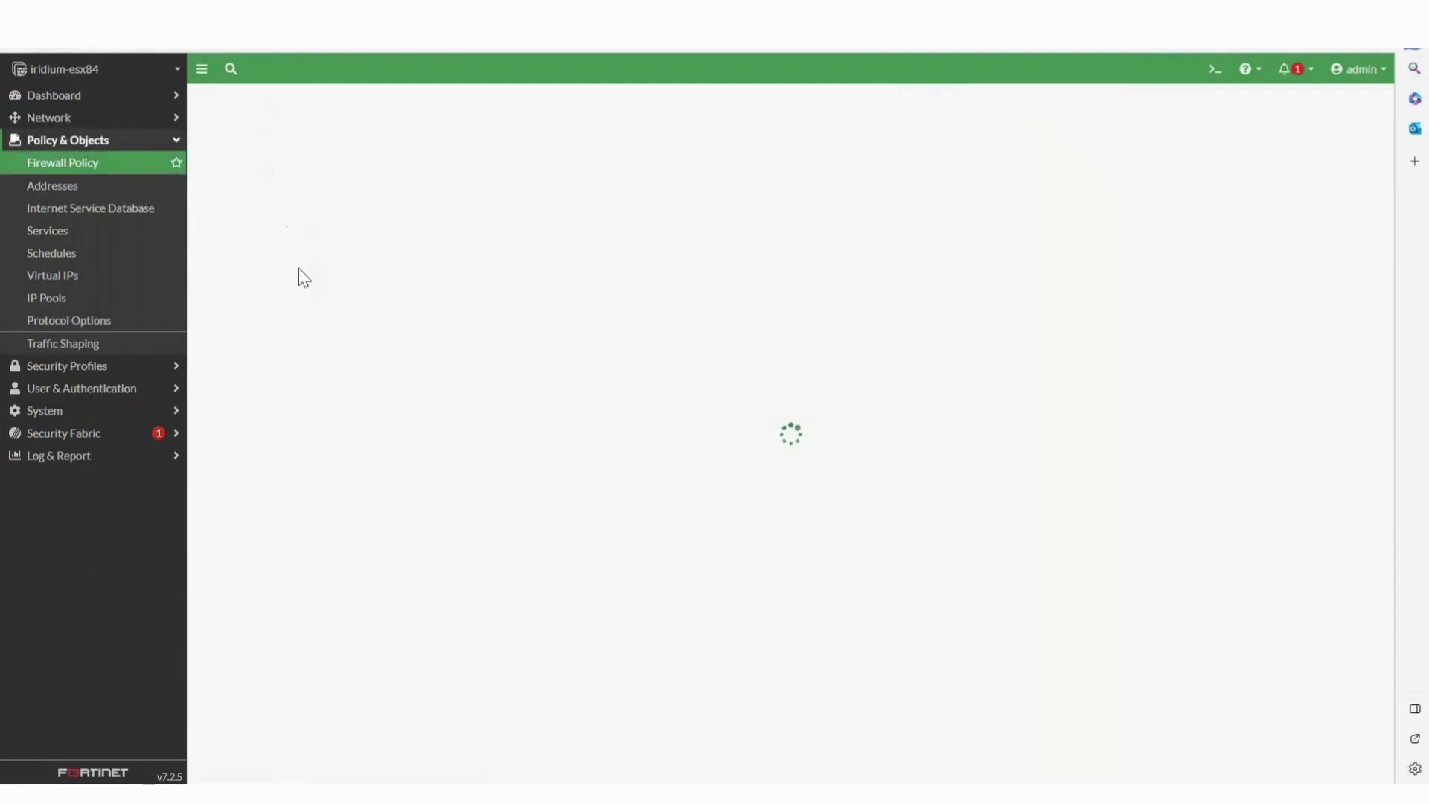
left_click(336, 141)
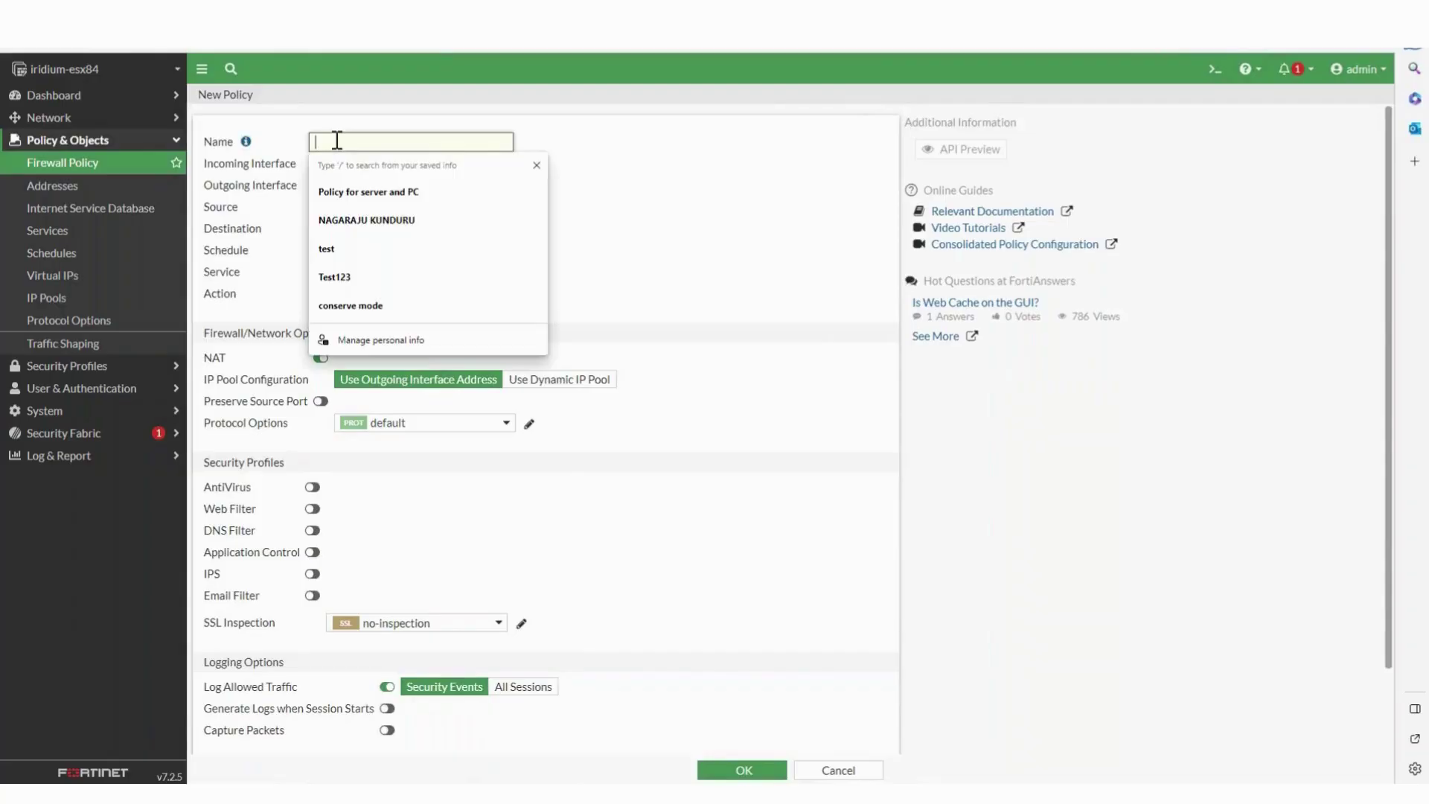
type("P")
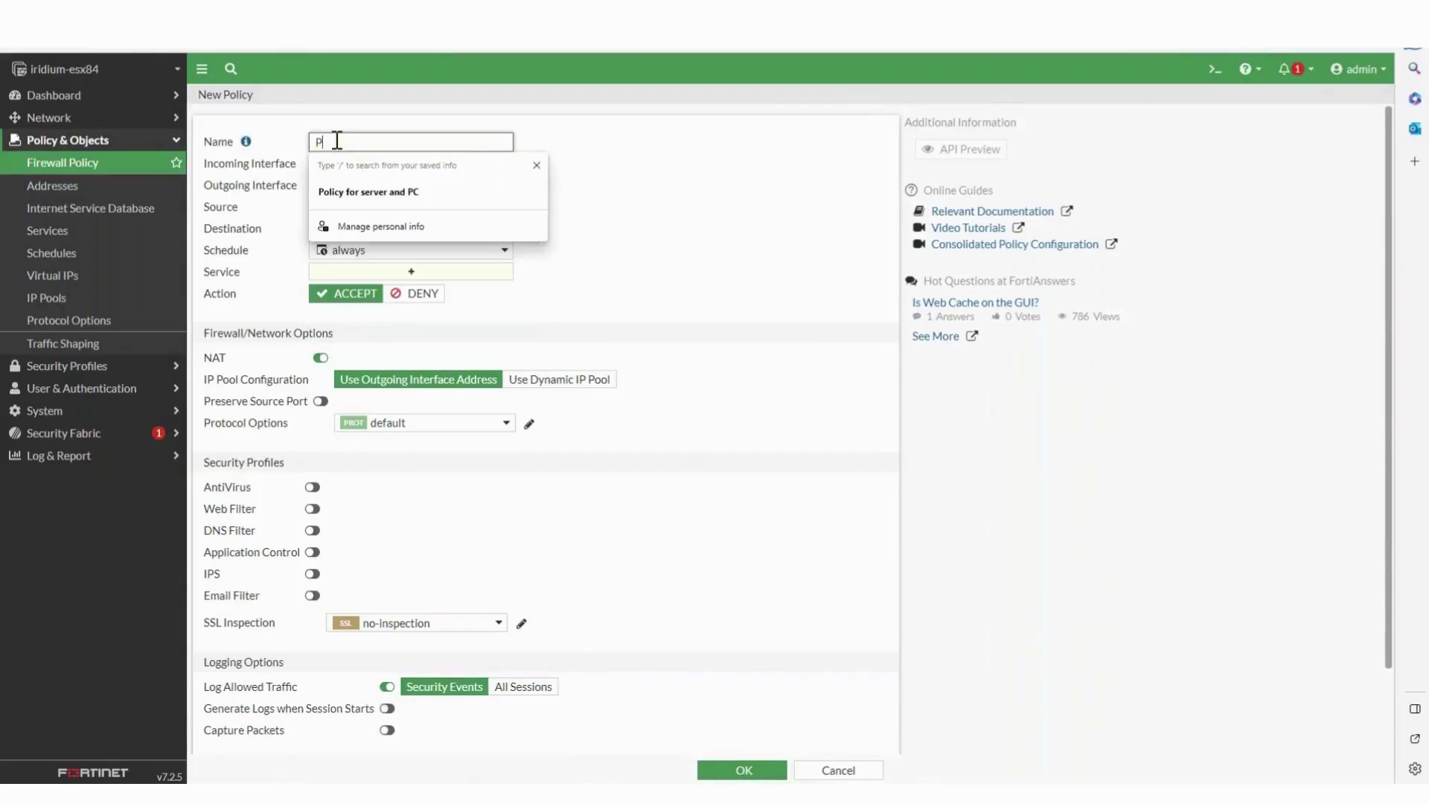
type("olicy fo")
type("r PC")
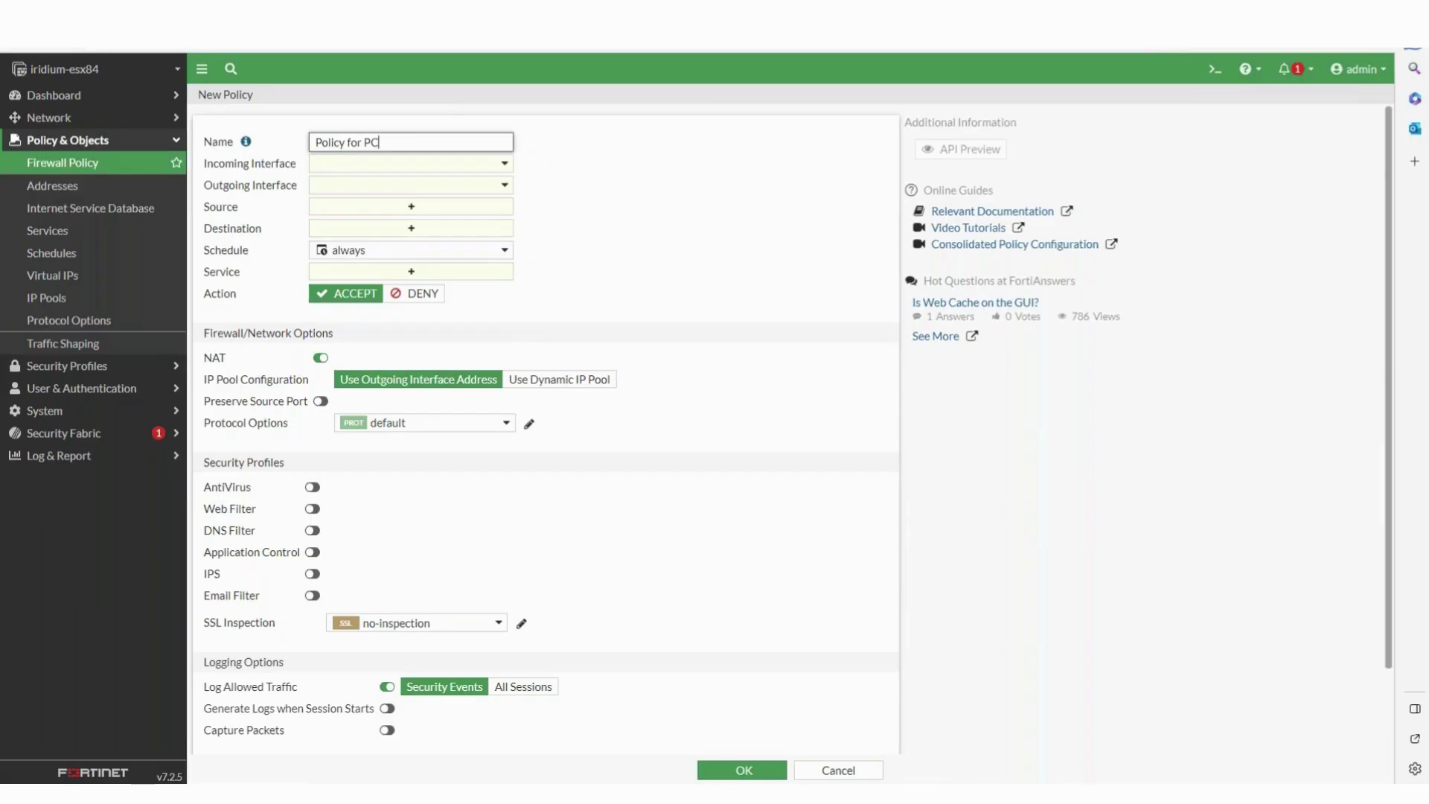
Set the policy's incoming interface to port3 and outgoing interface to port1.
left_click(339, 166)
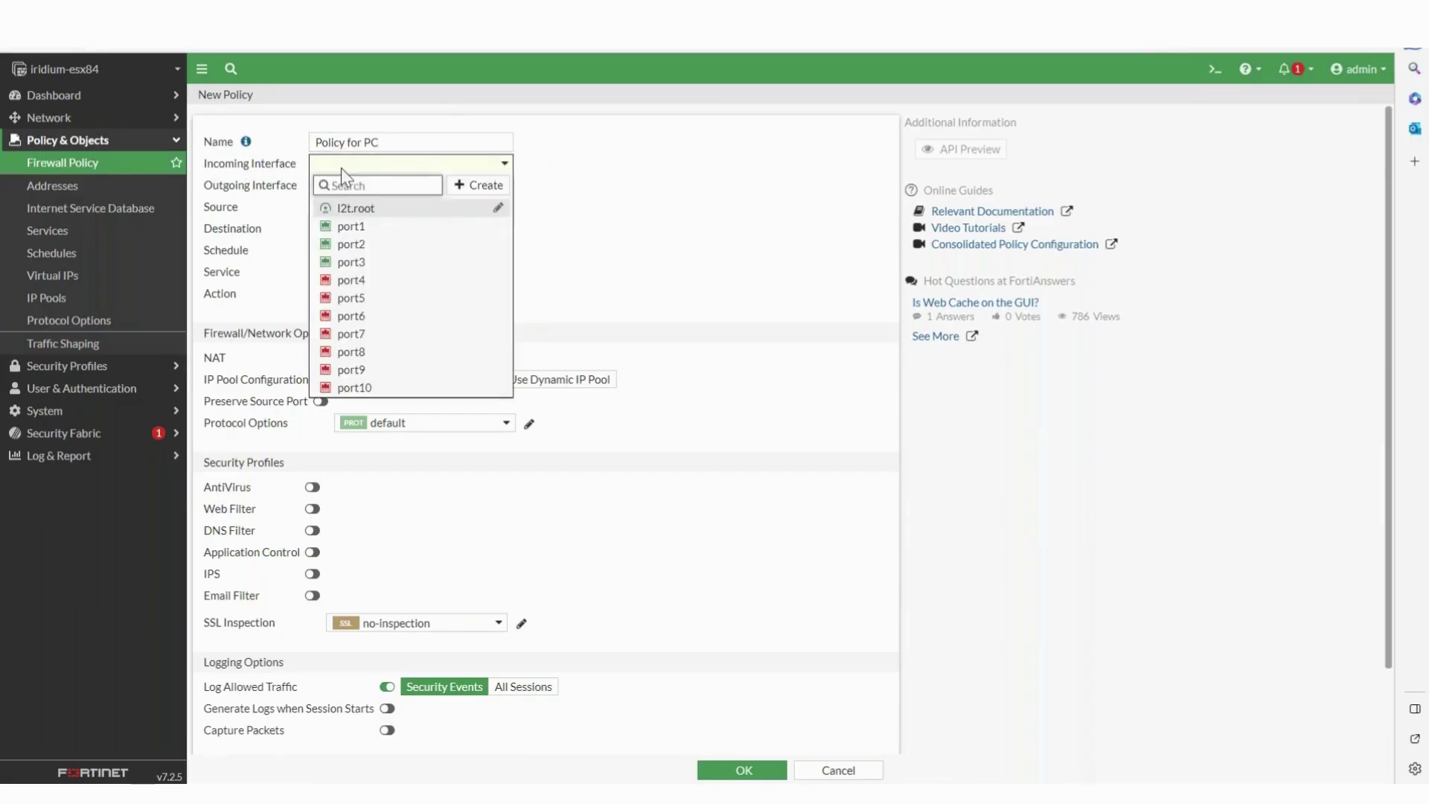
left_click(347, 264)
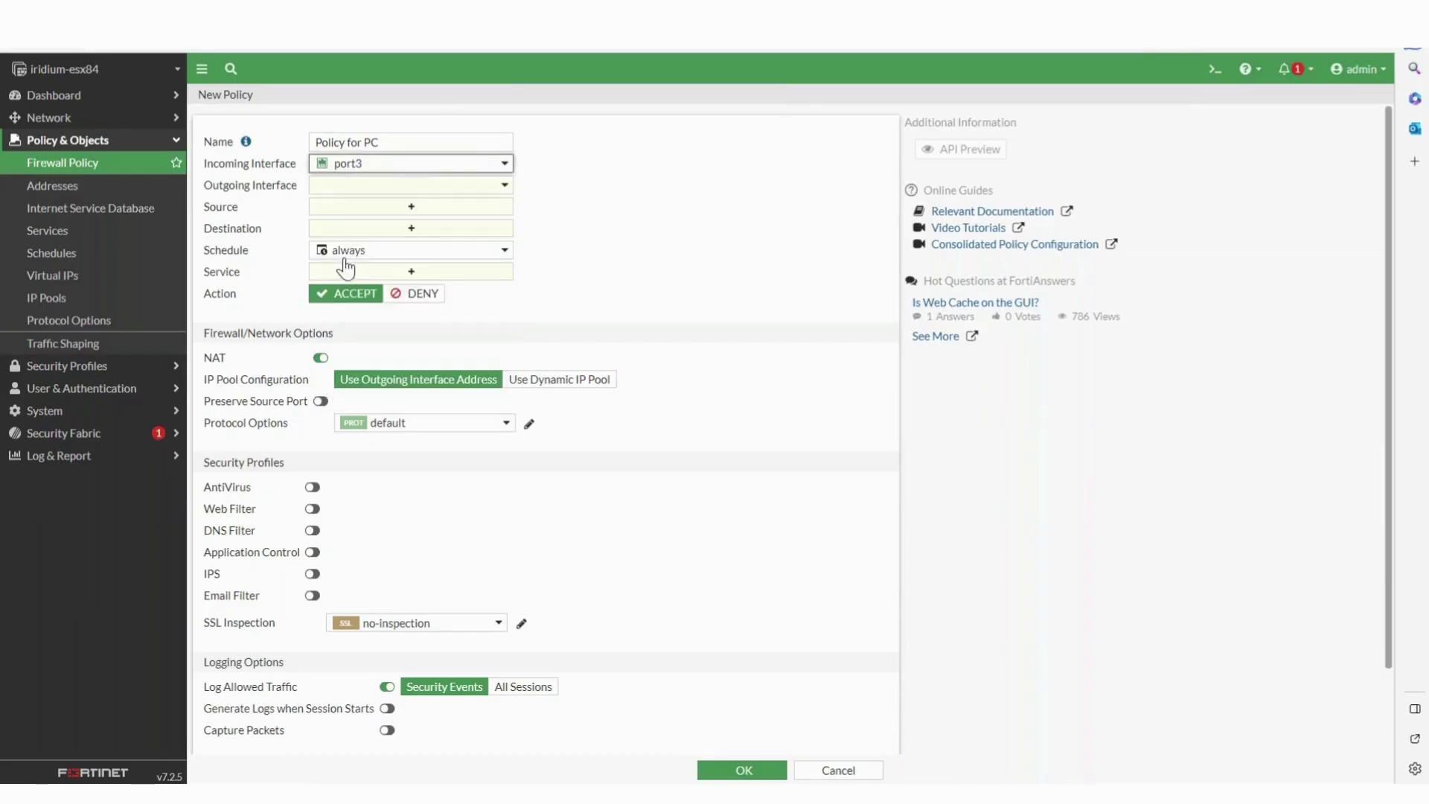
left_click(339, 198)
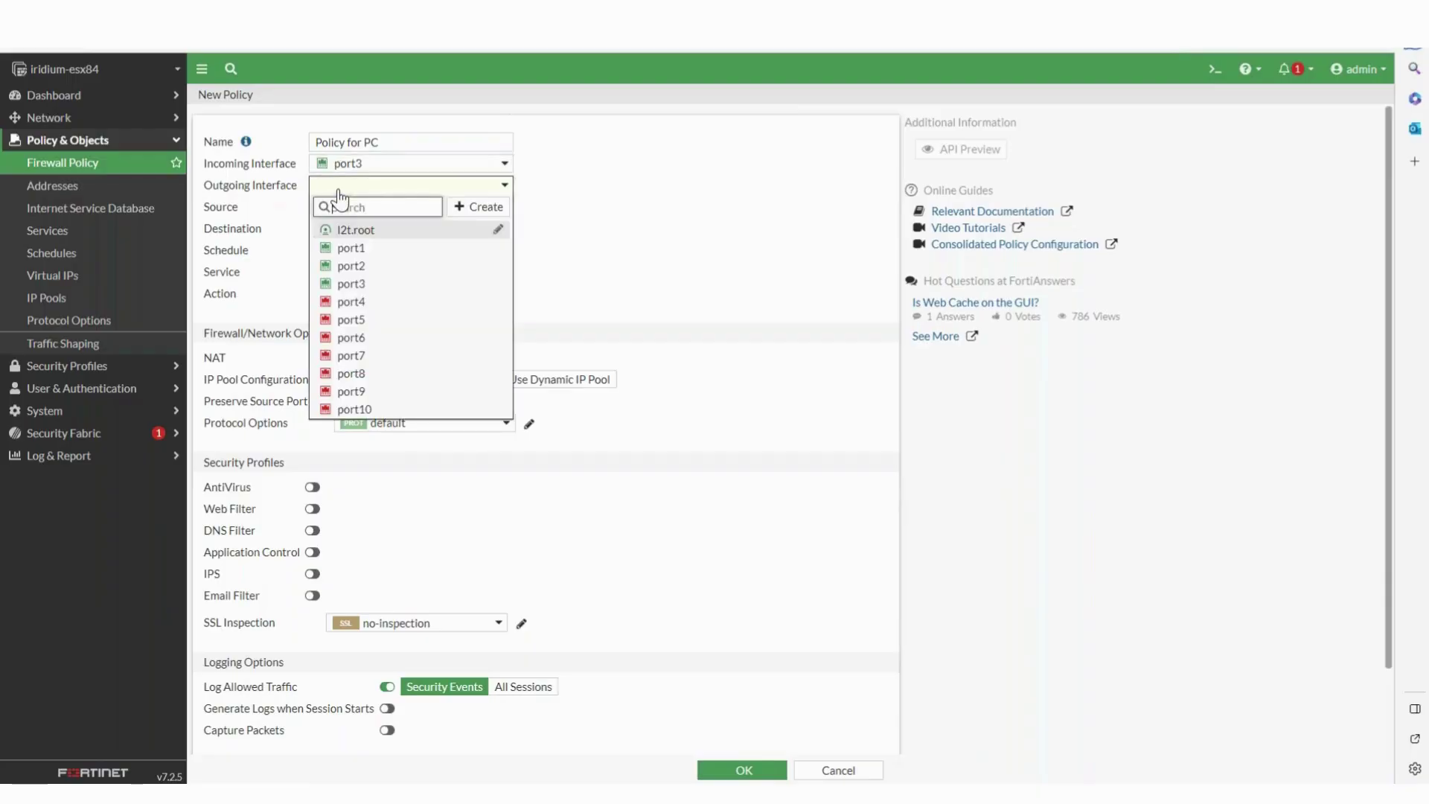
left_click(339, 251)
left_click(255, 223)
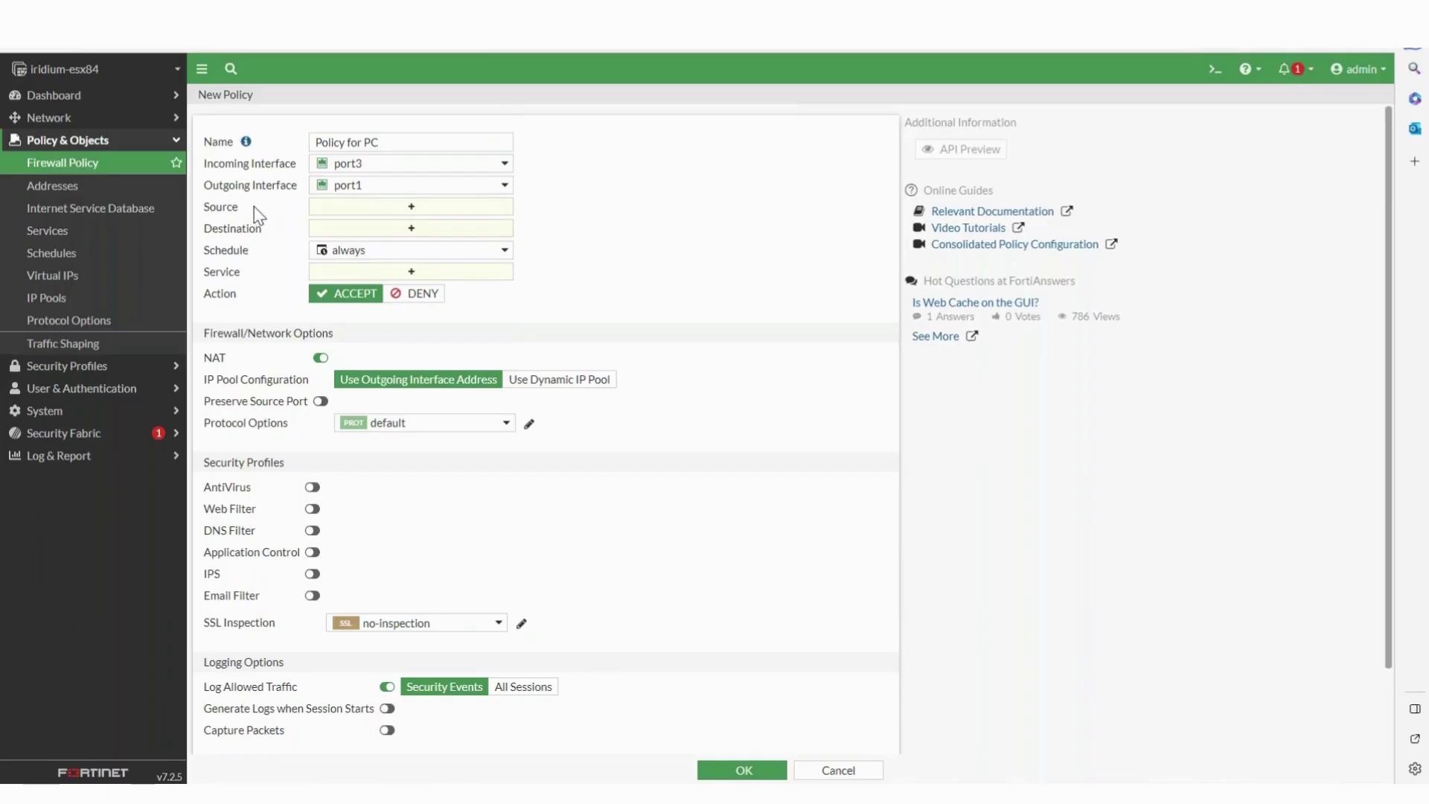
From the Source field, create address object PC1 and start replacing its subnet with 172.31.140.27/32.
left_click(367, 215)
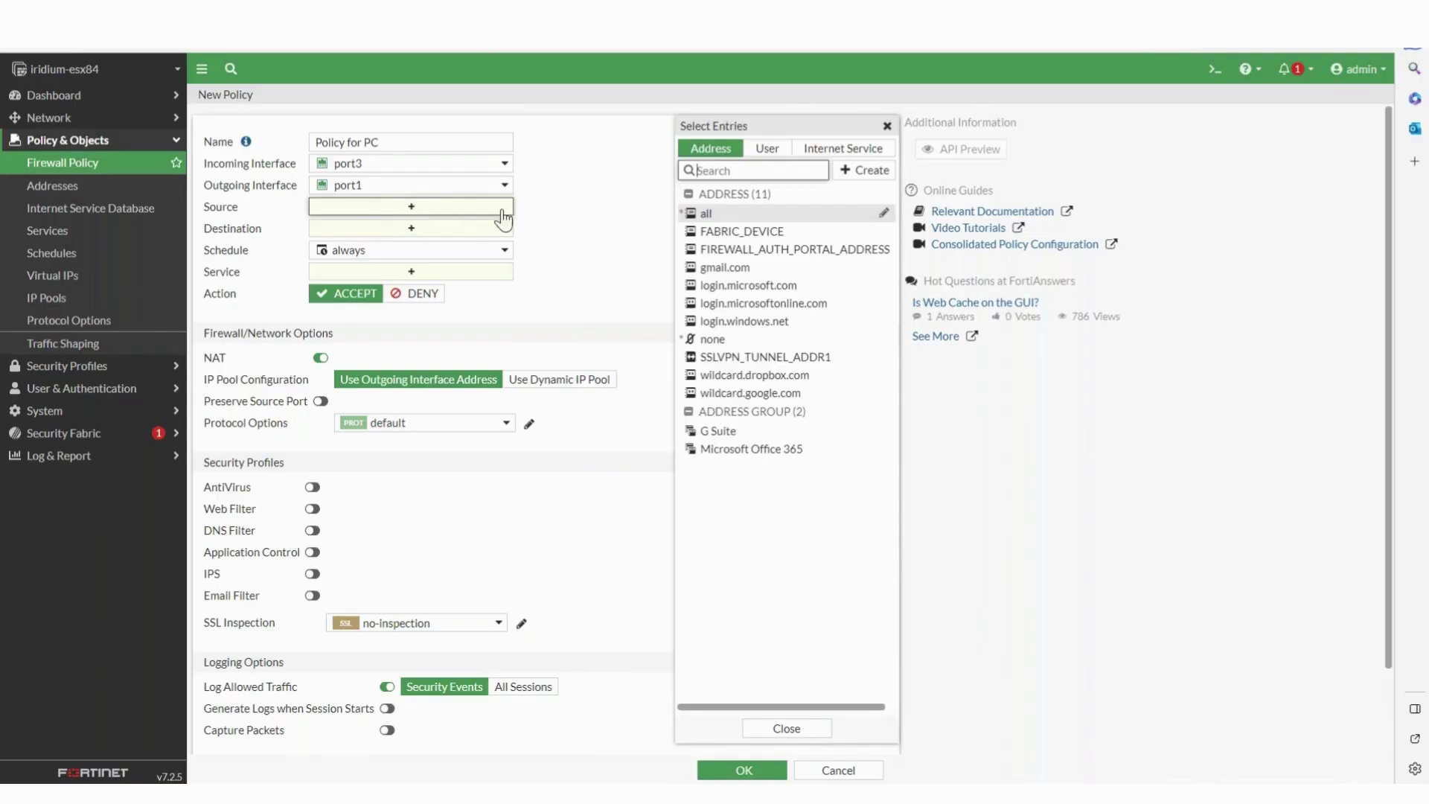
left_click(854, 176)
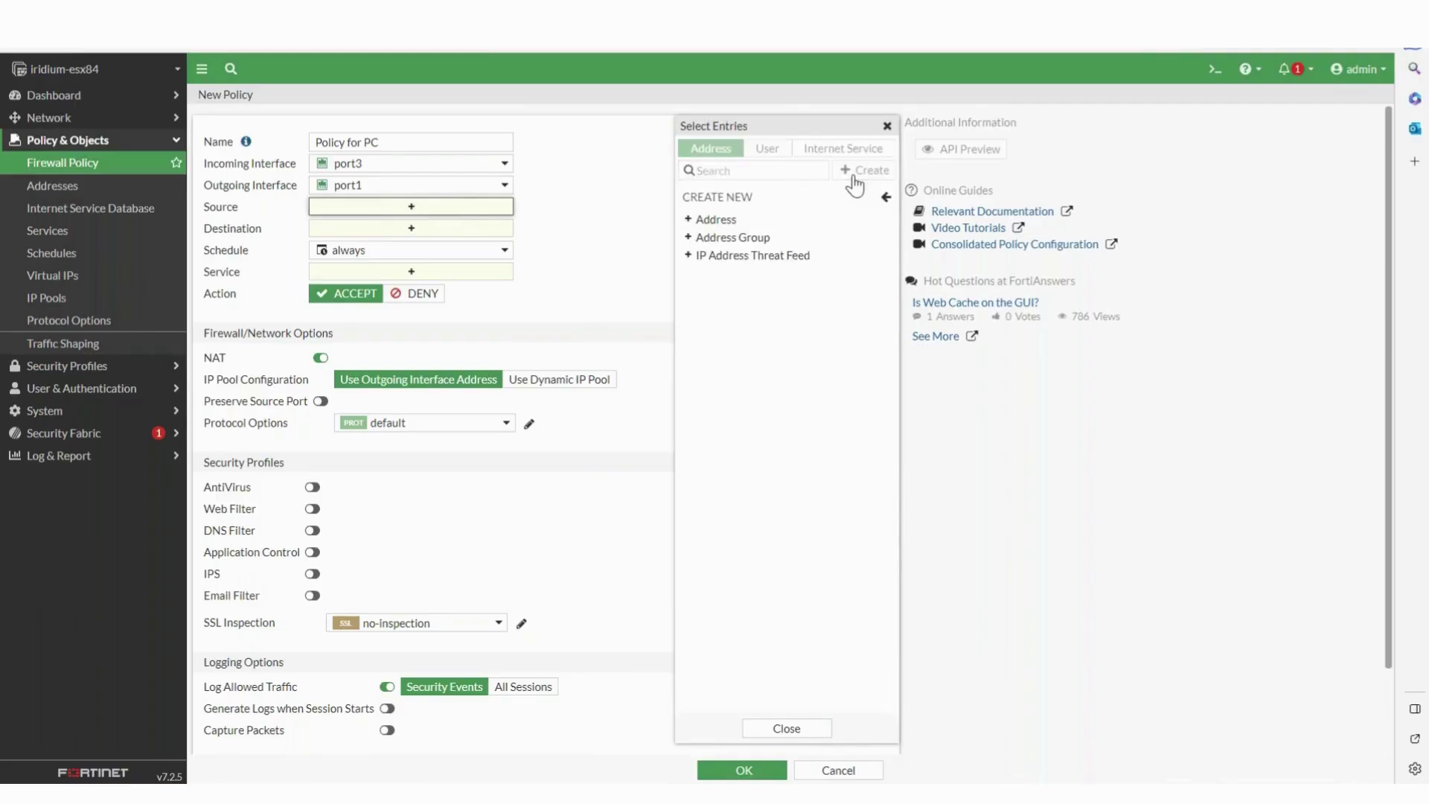
left_click(707, 223)
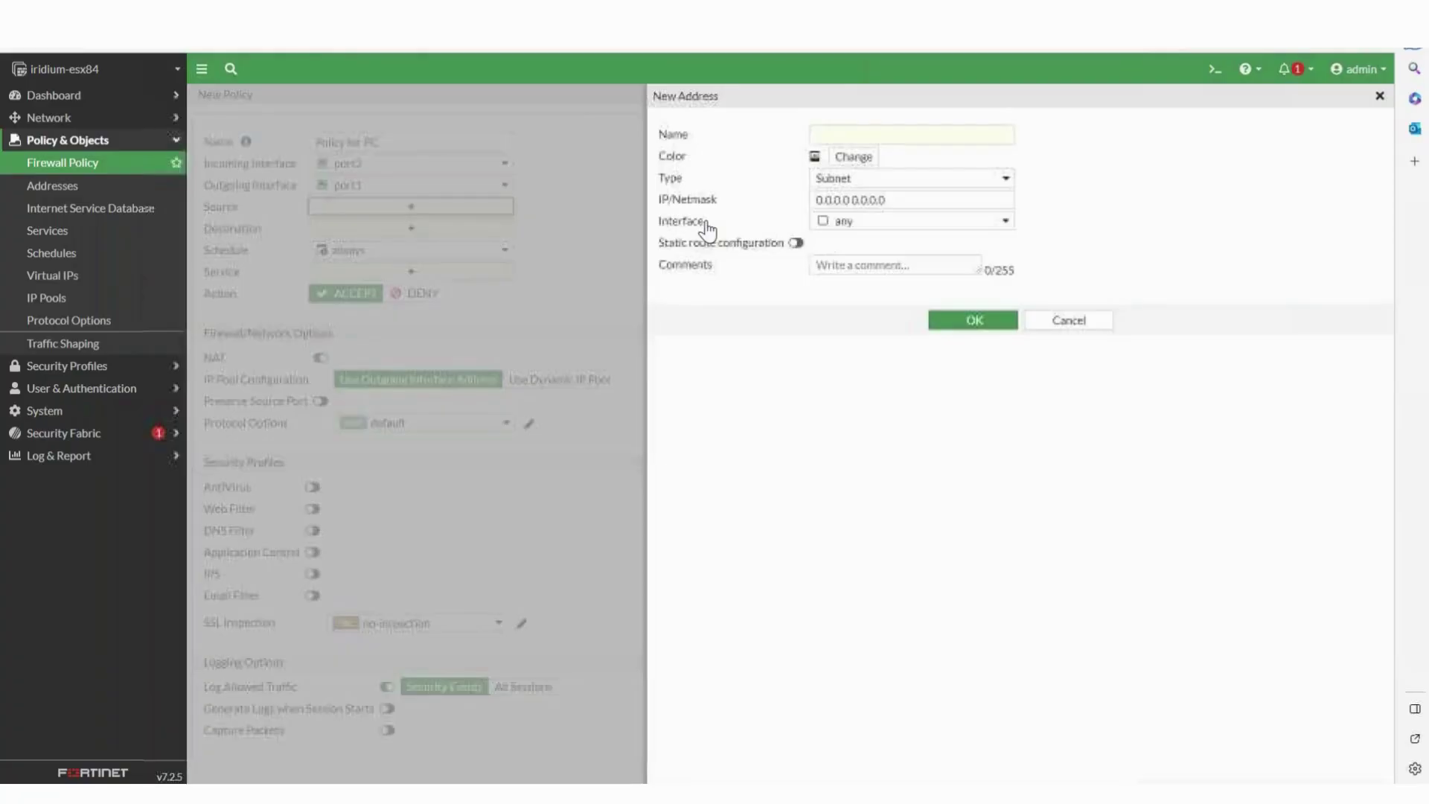
left_click(830, 137)
type("PC")
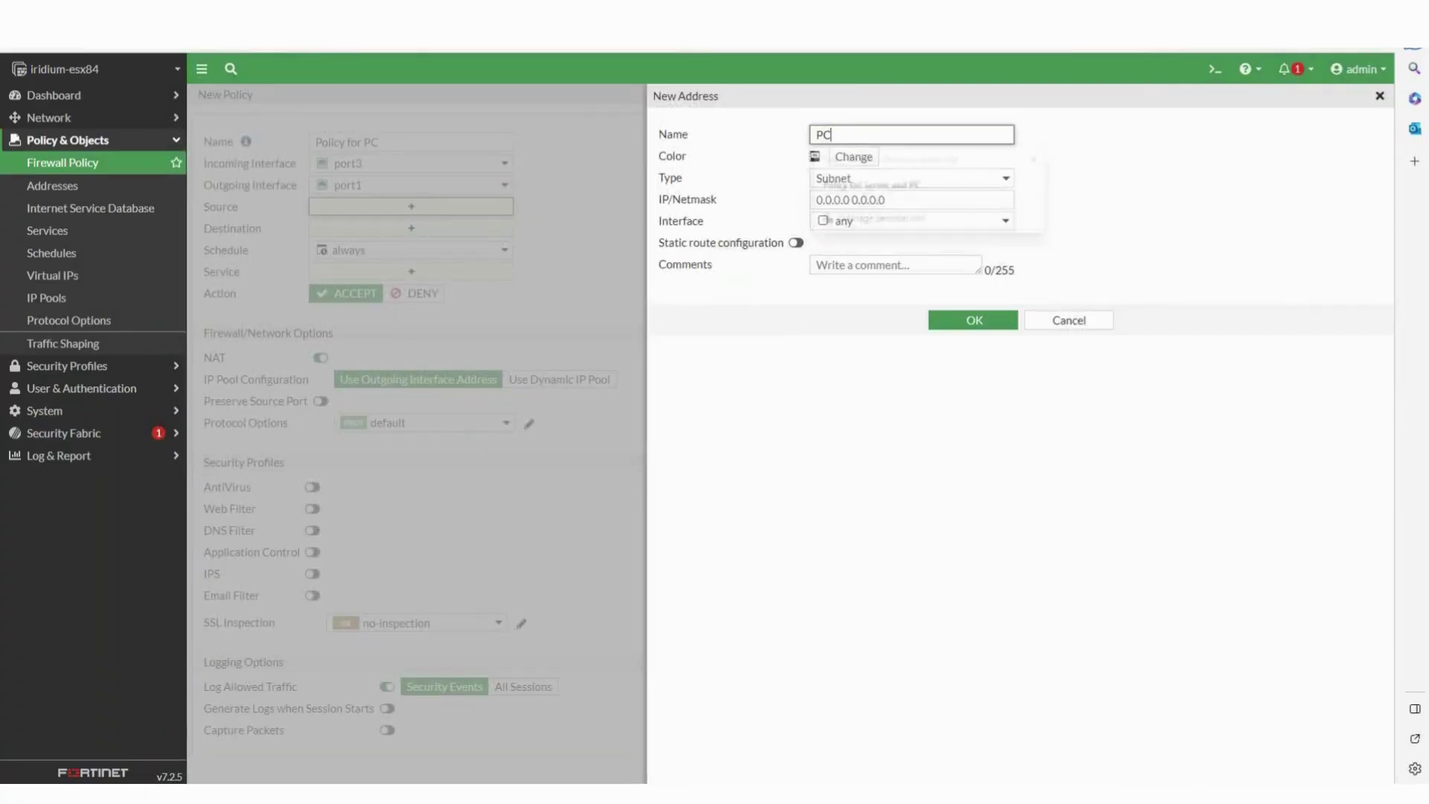
type("1")
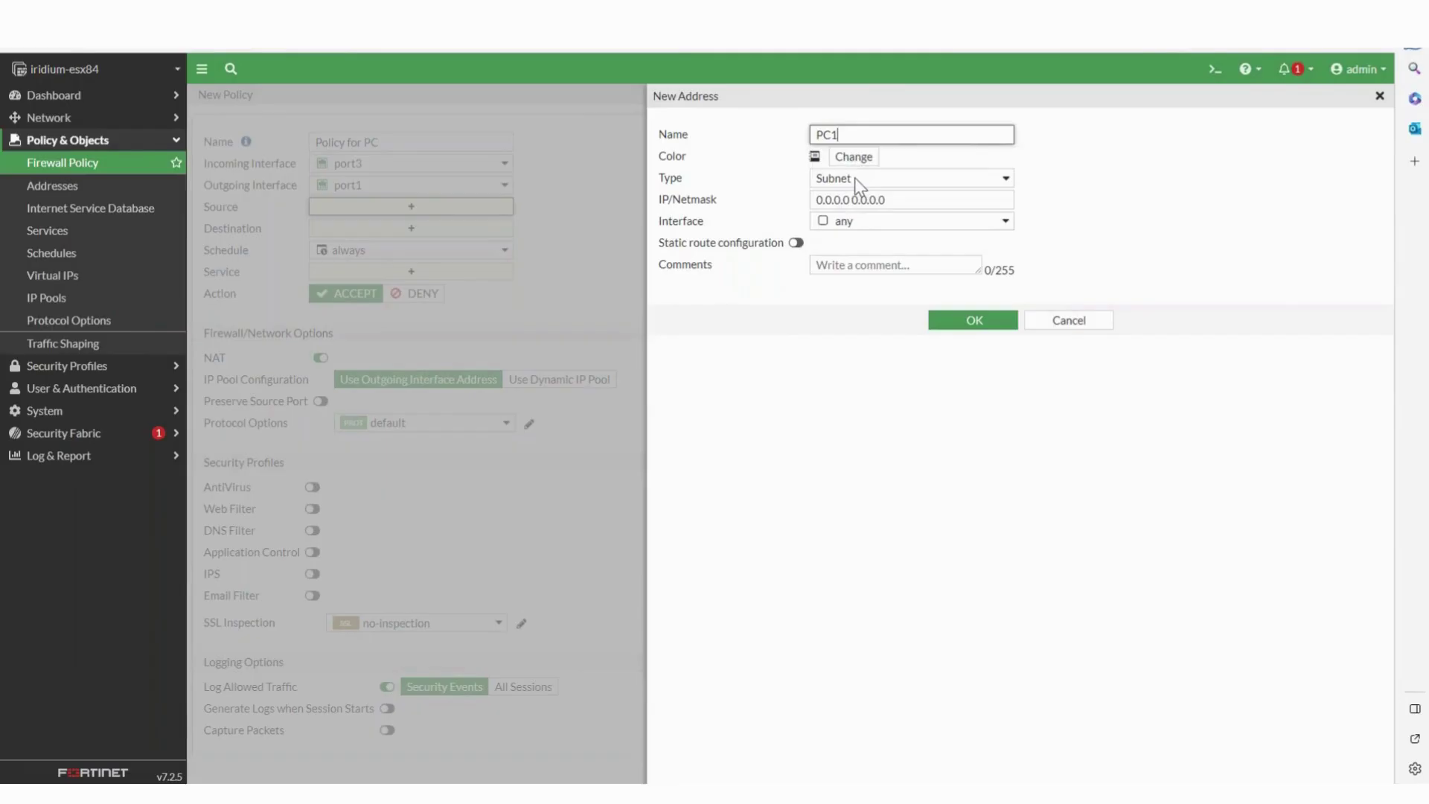
left_click_drag(890, 199, 798, 201)
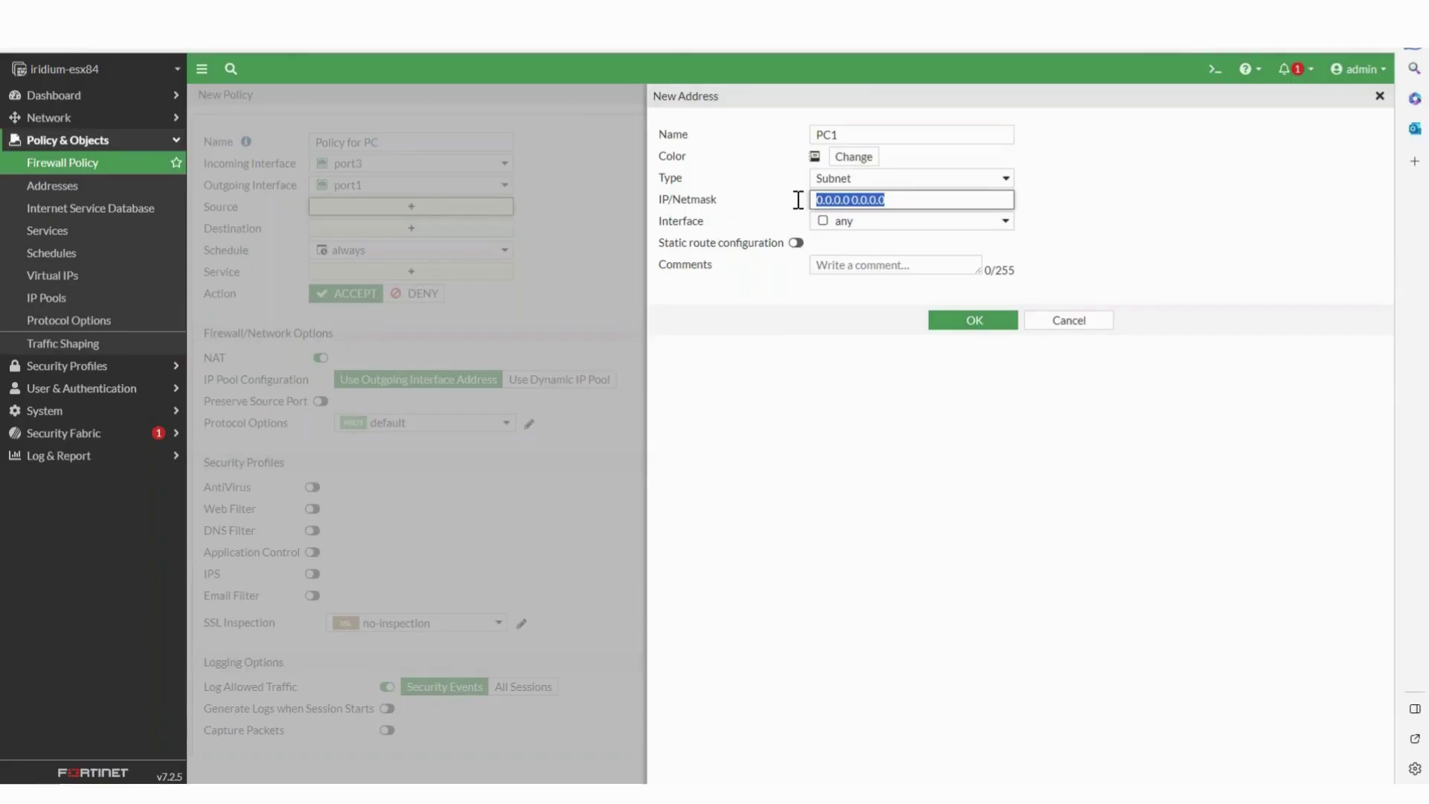
type("172.")
type("31.")
type("140.")
type("27/")
type("32")
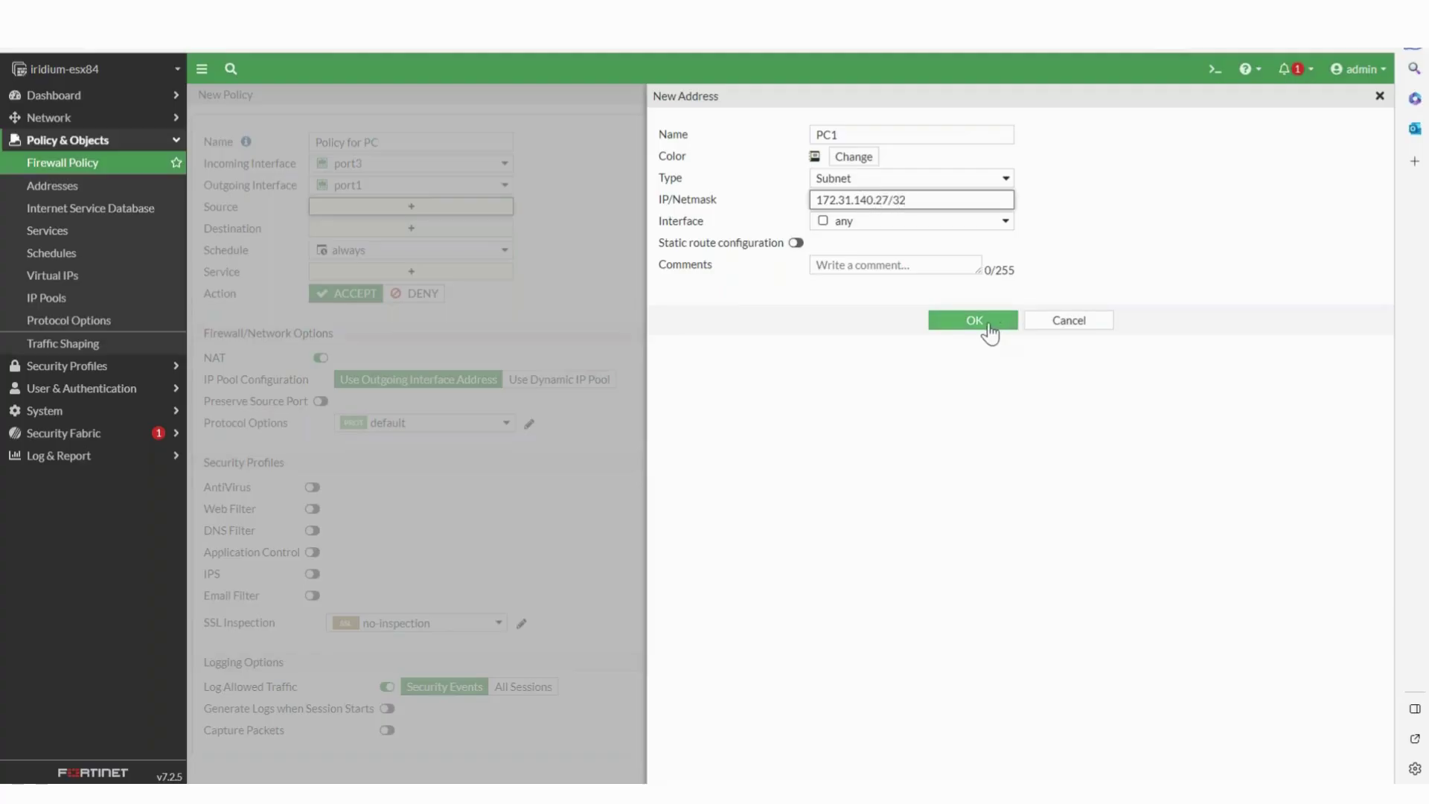
Save the PC1 address and set it as the policy's source.
left_click(988, 323)
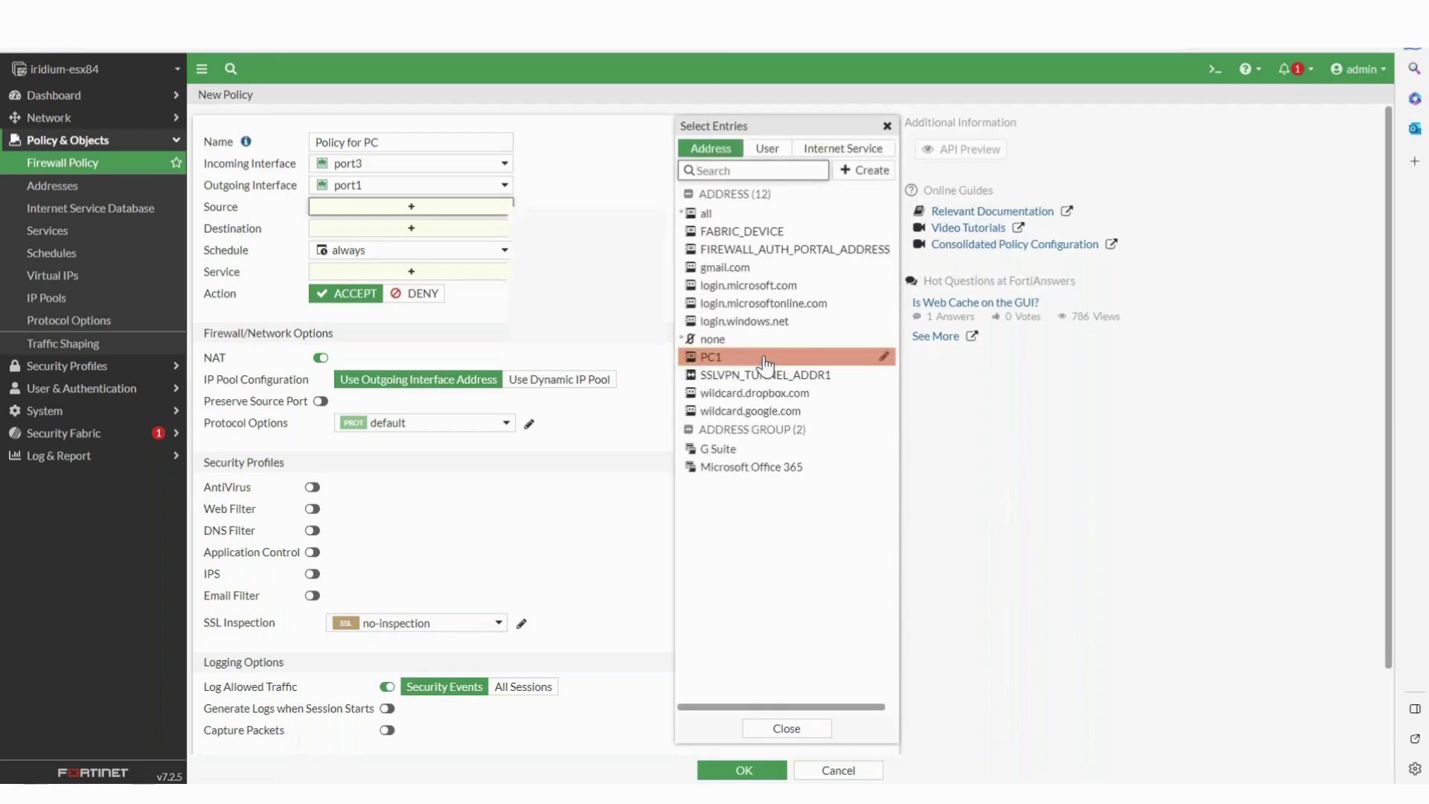
left_click(766, 359)
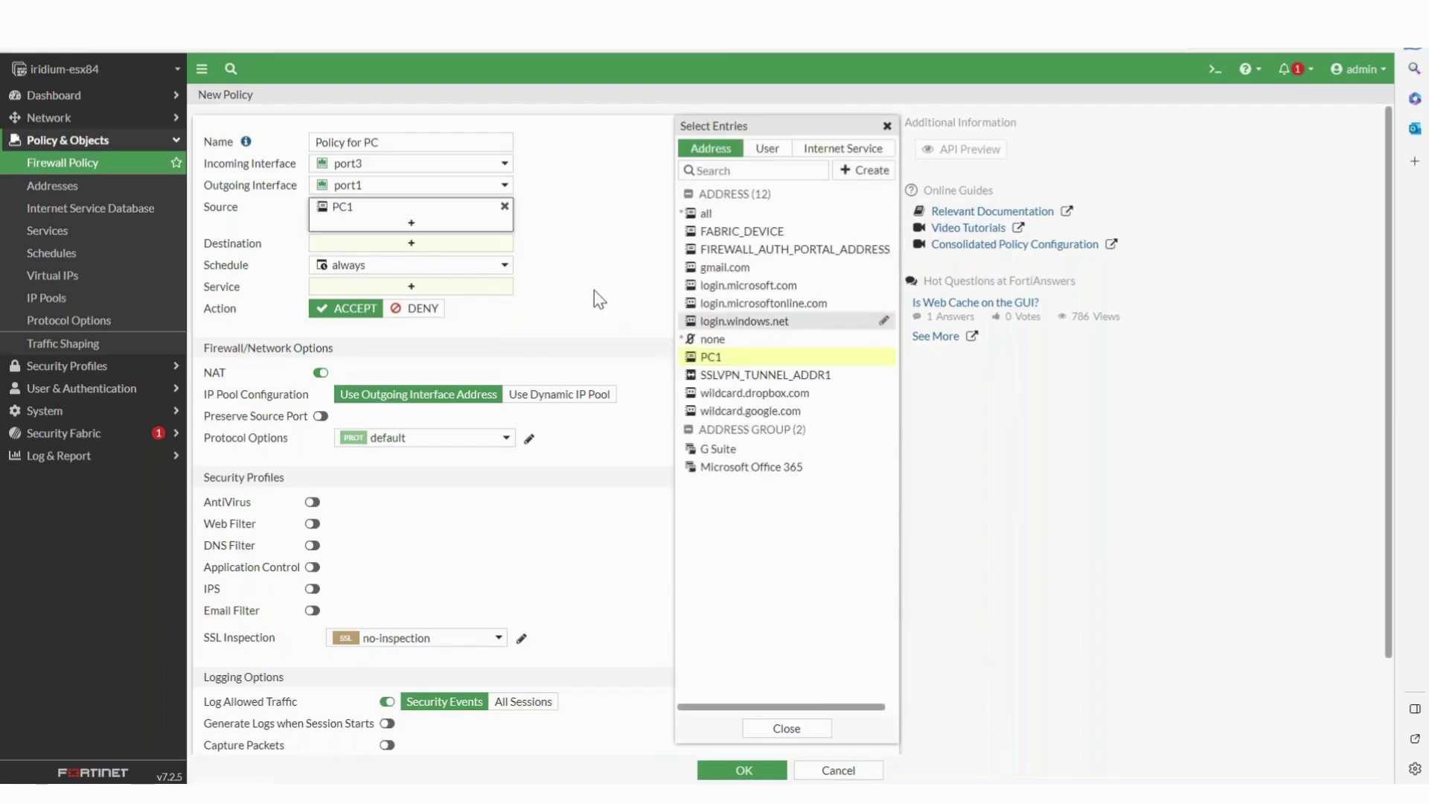
left_click(785, 728)
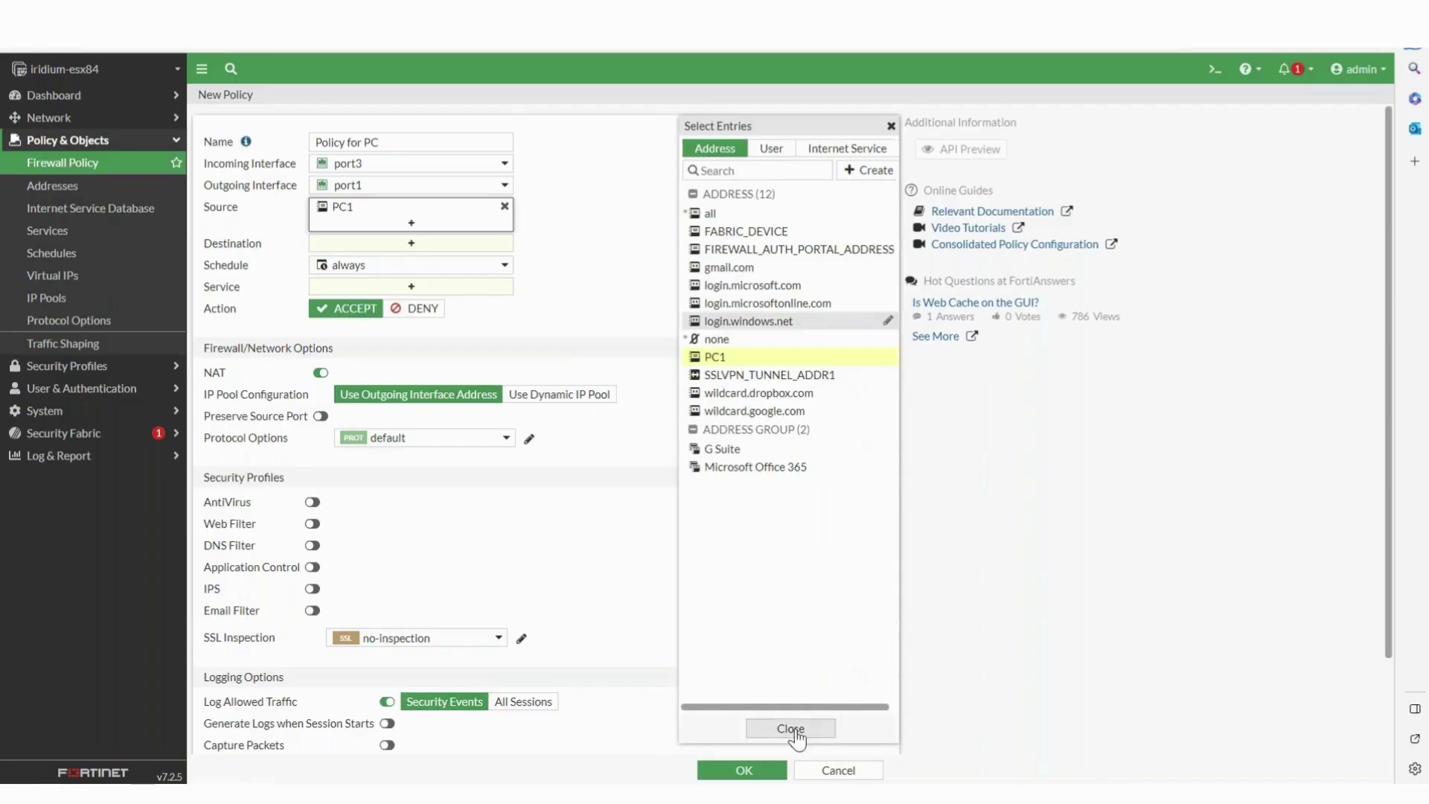
Set the policy's destination address to all.
left_click(384, 245)
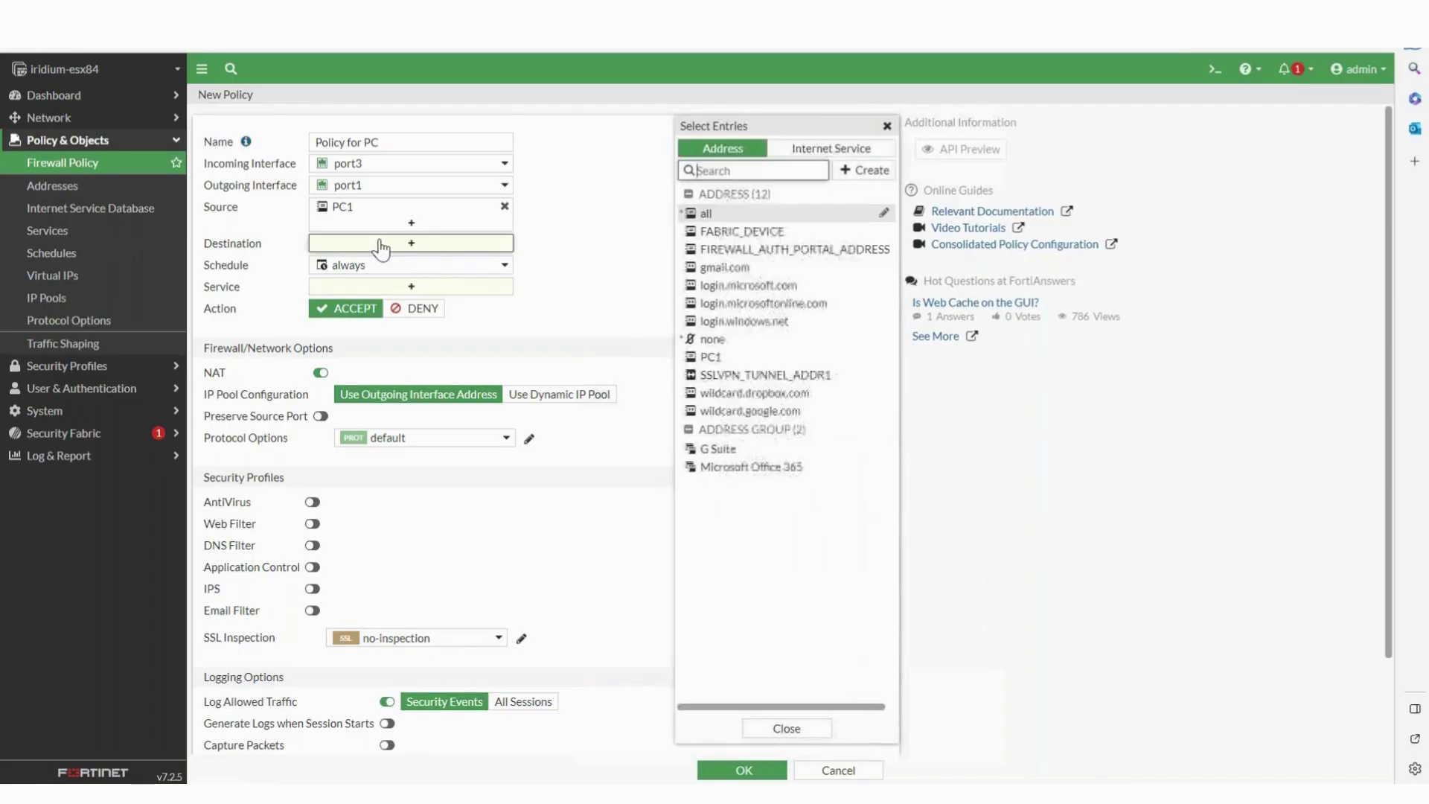
left_click(704, 214)
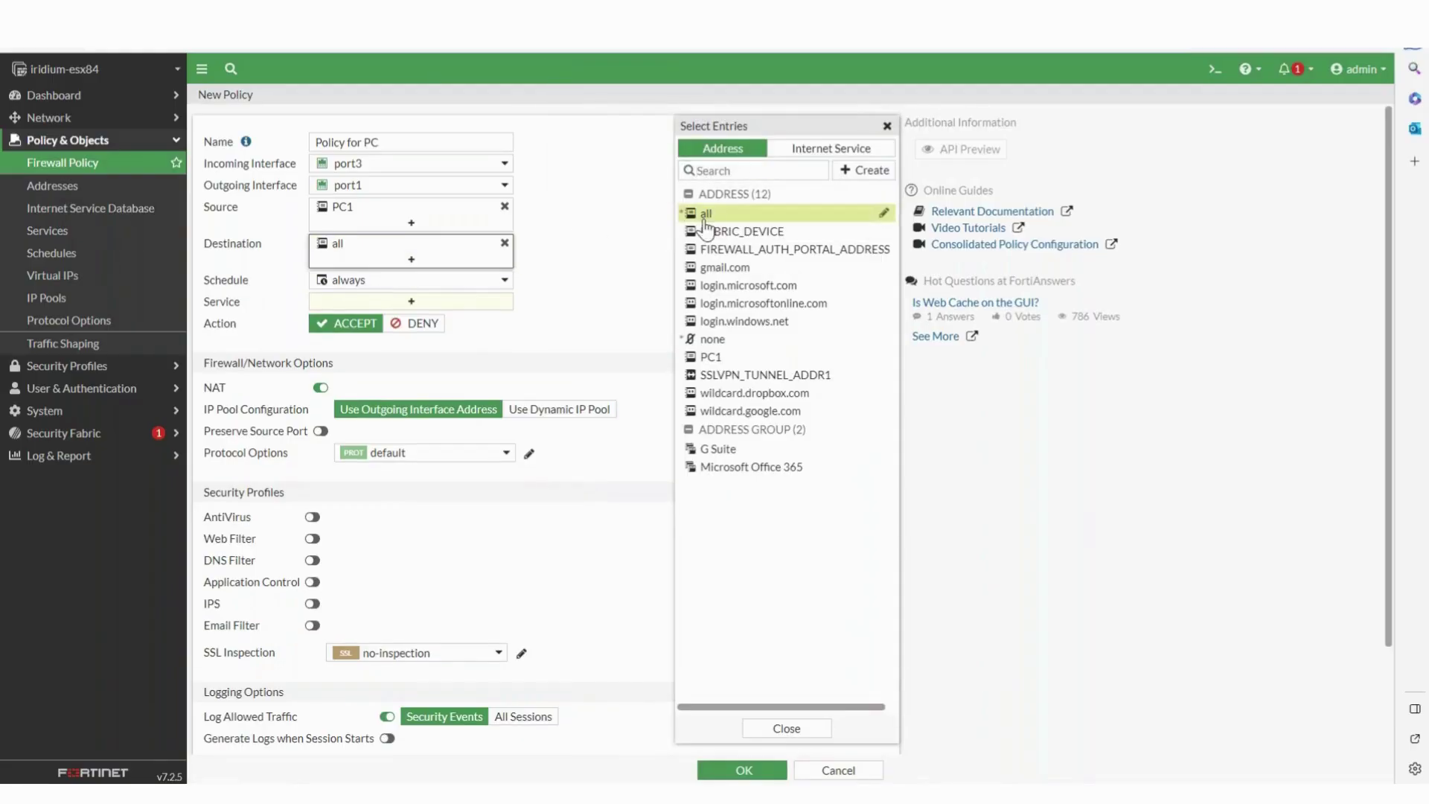
left_click(601, 297)
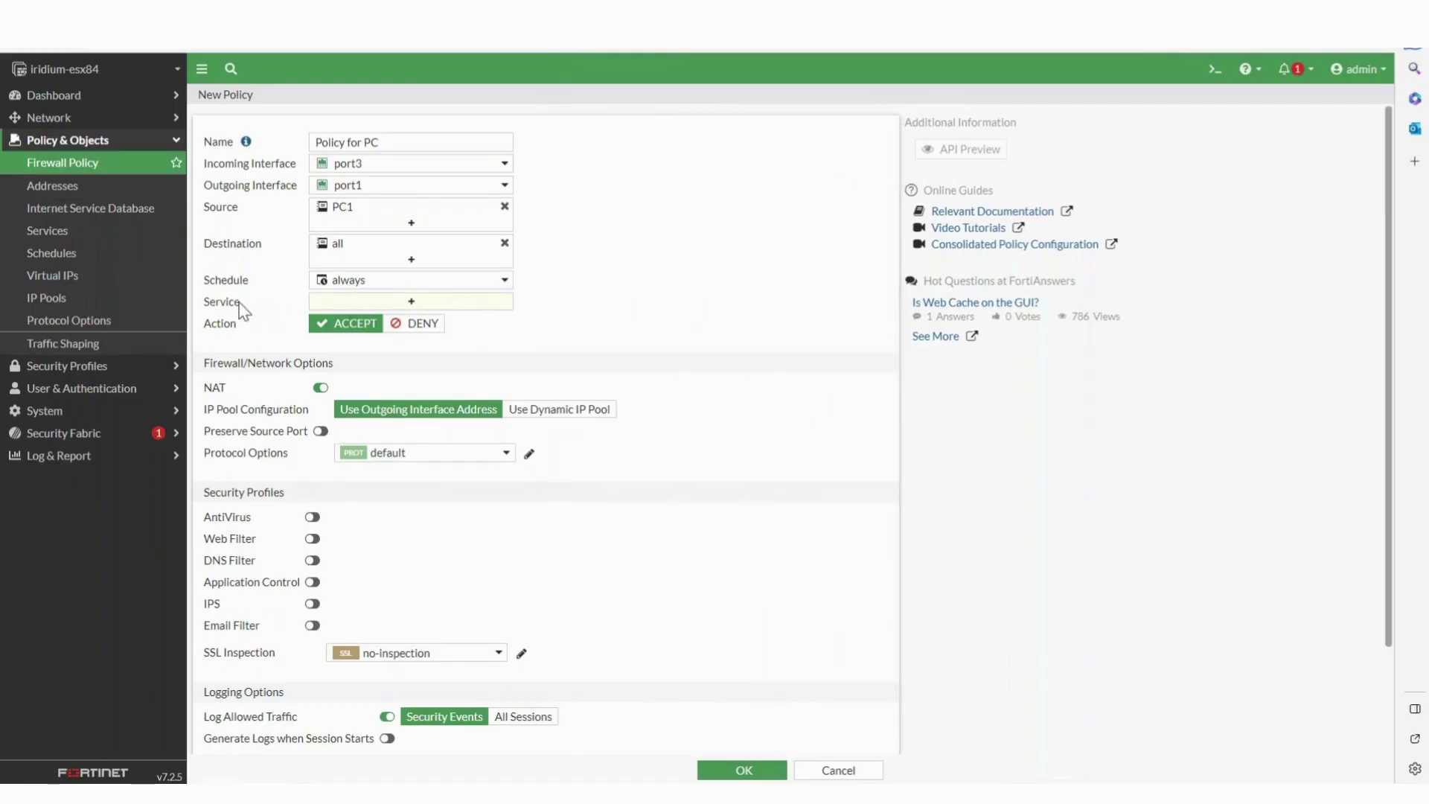
Choose ALL from the General services as the policy's service.
left_click(337, 304)
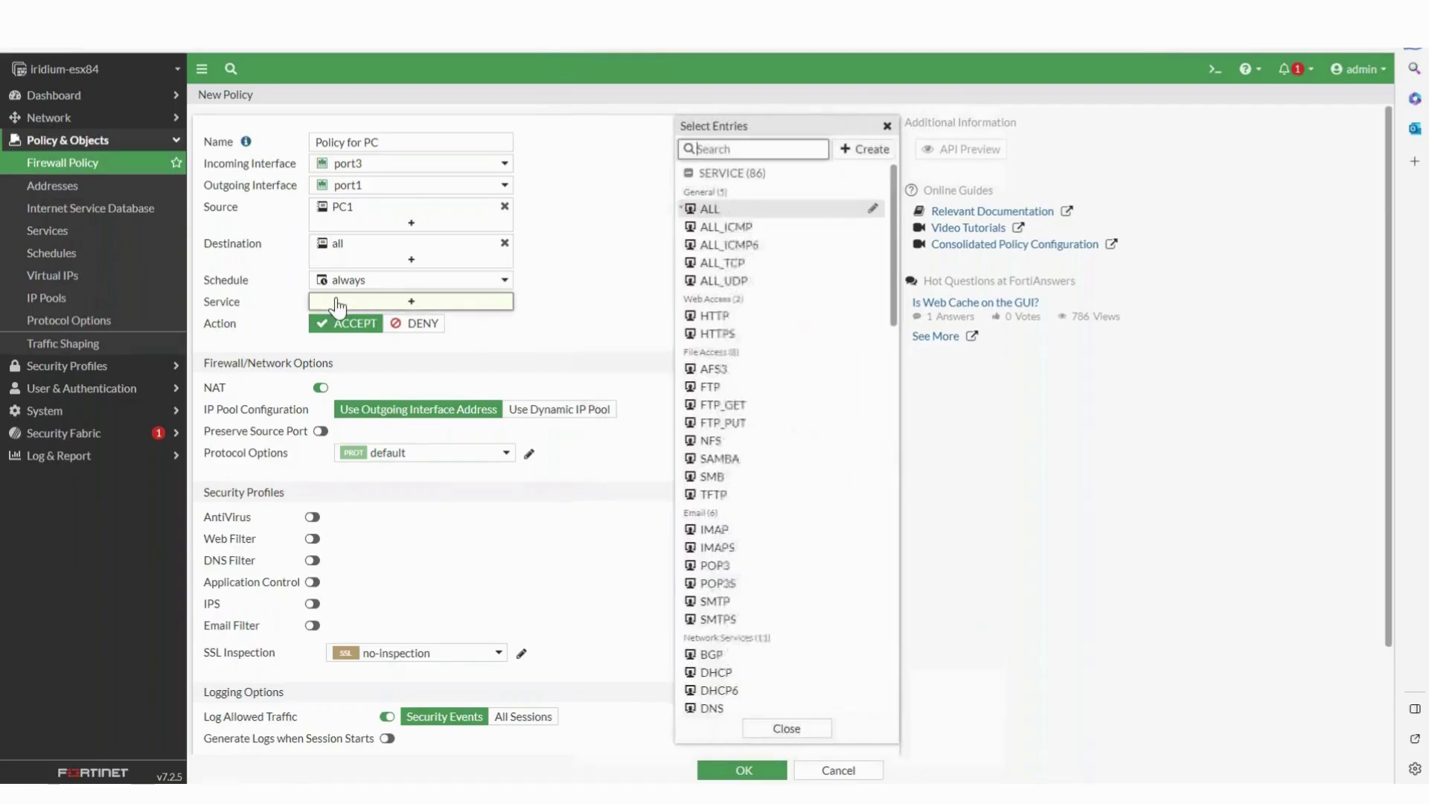
mouse_move(709, 209)
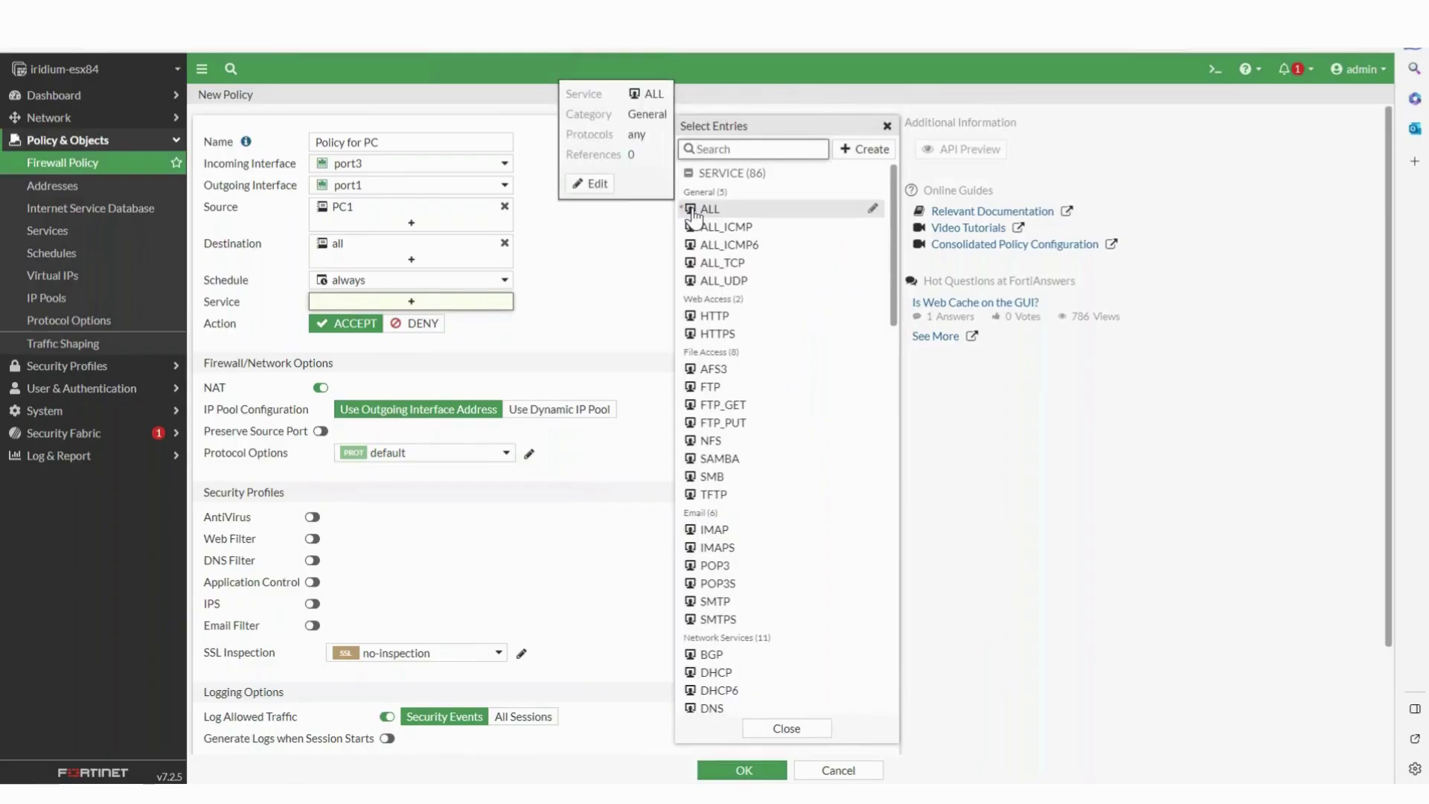
left_click(693, 212)
left_click(595, 256)
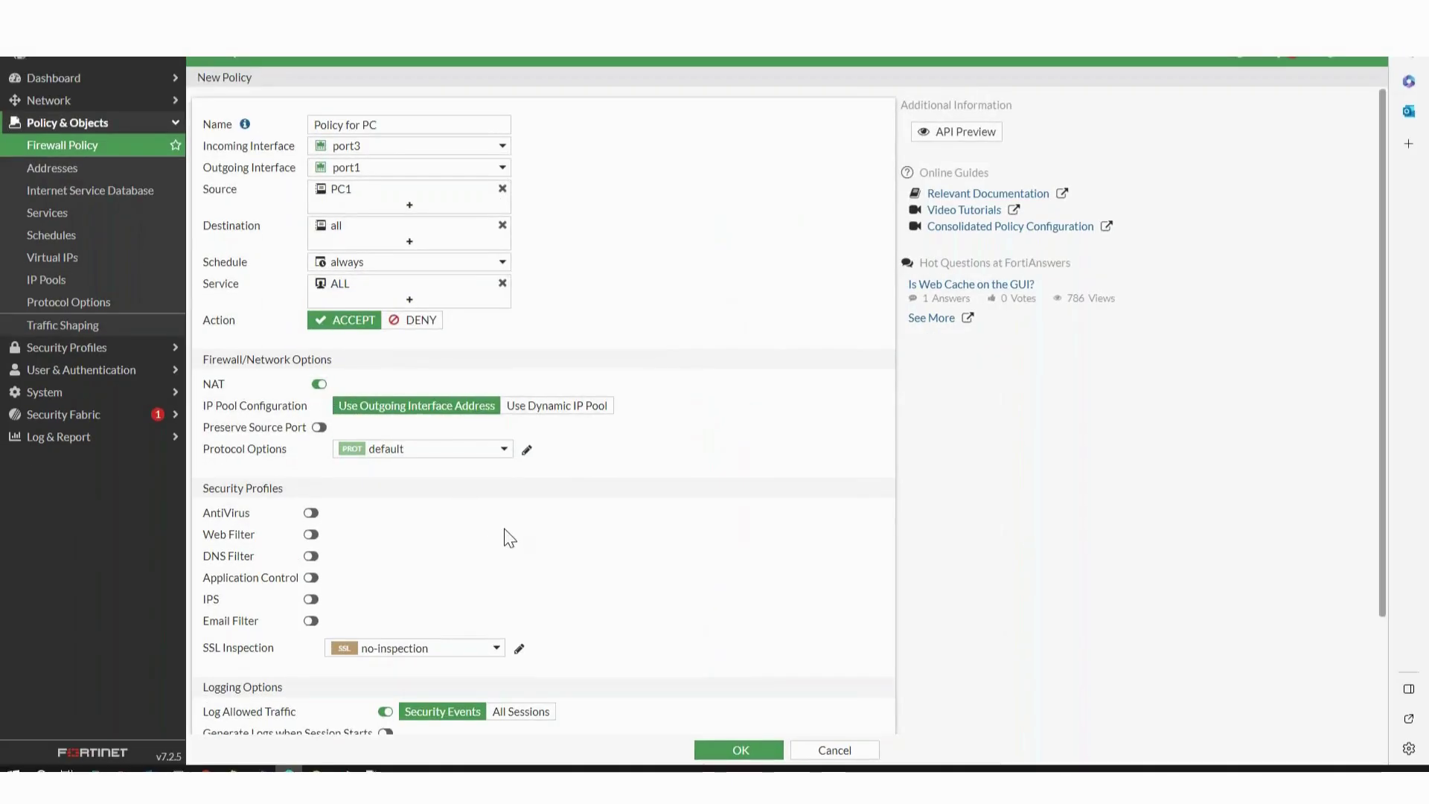
scroll(505, 539, "down", 1)
scroll(505, 539, "down", 1)
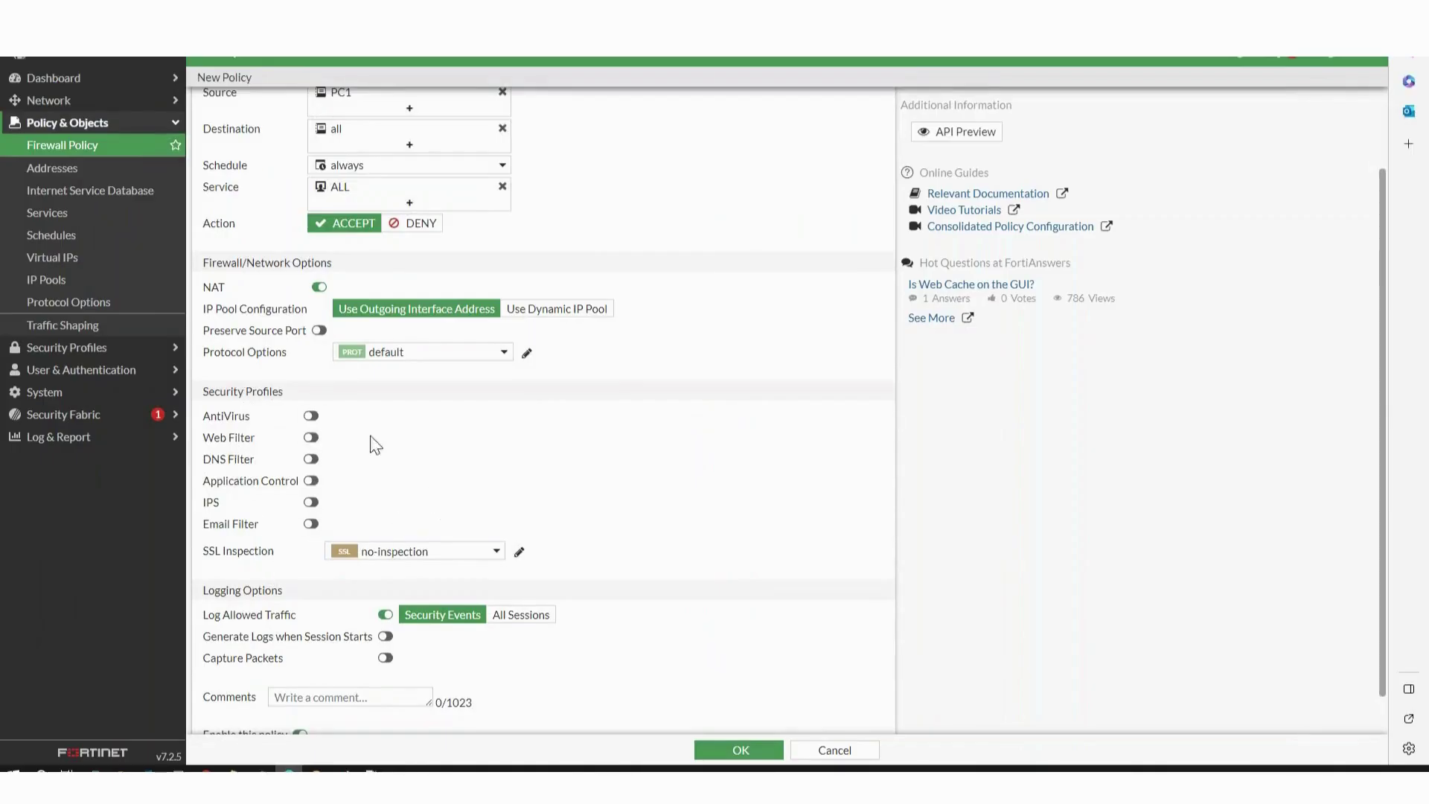
scroll(406, 652, "down", 1)
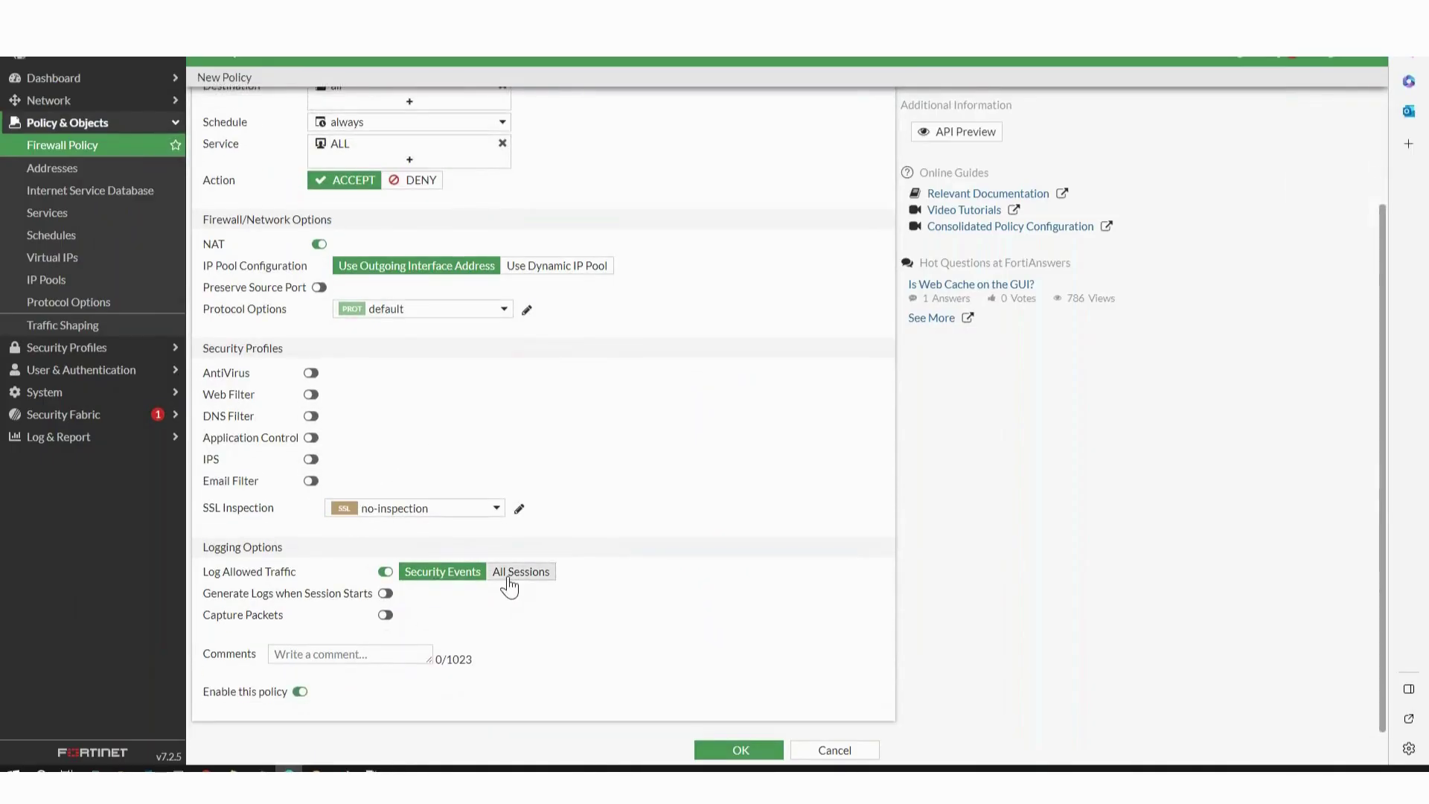
Set Log Allowed Traffic to All Sessions.
left_click(509, 574)
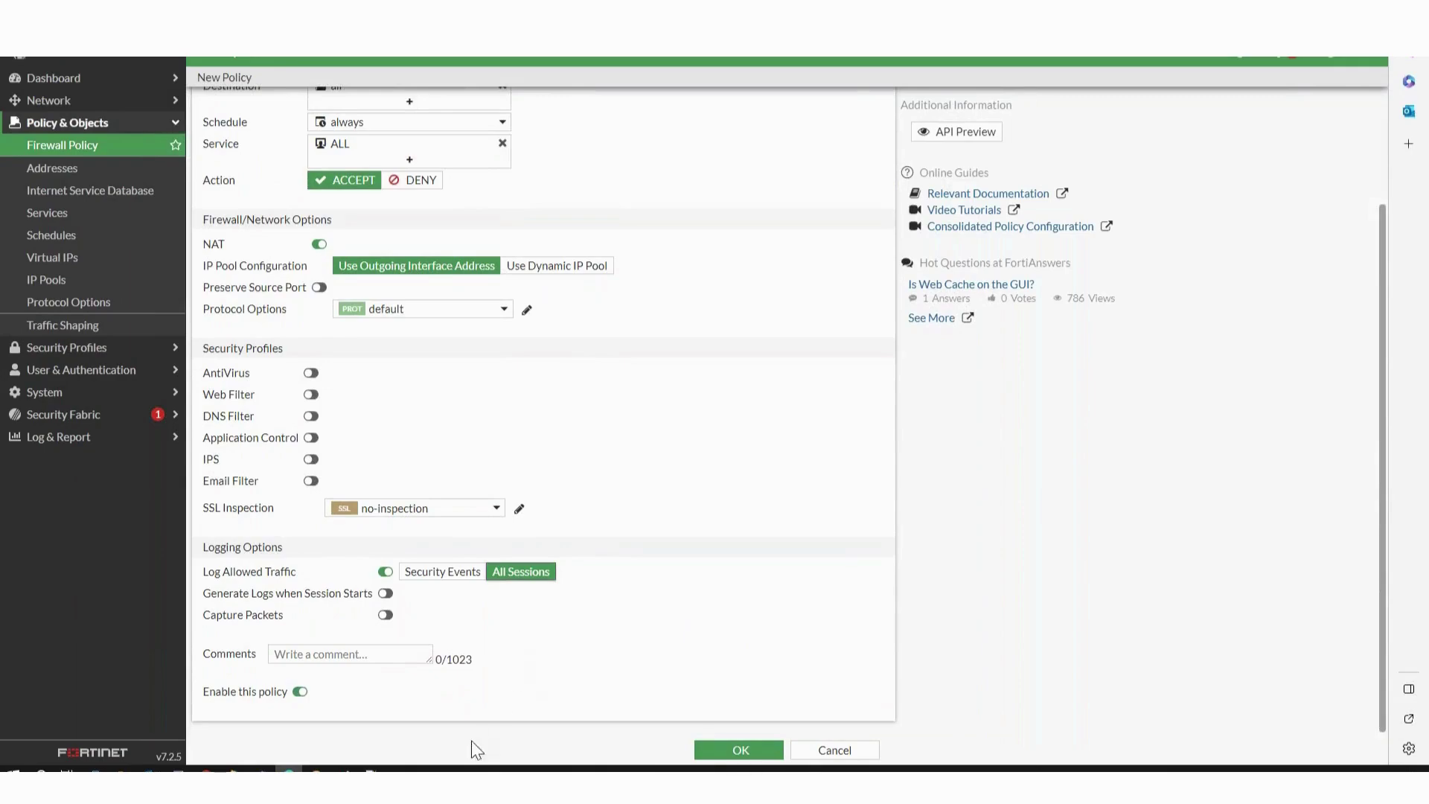
Save 'Policy for PC' and switch to the Windows PC desktop.
left_click(707, 751)
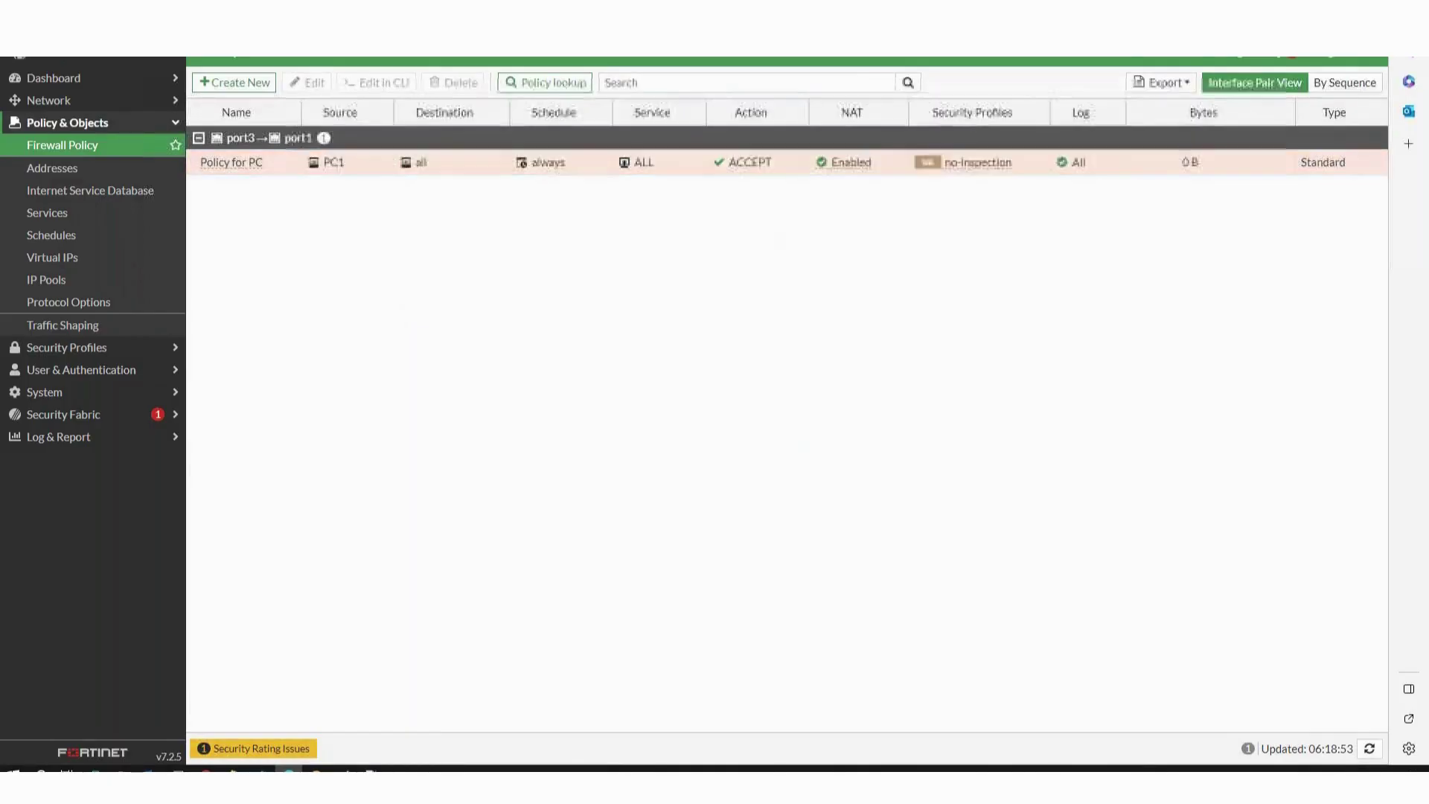
left_click(335, 128)
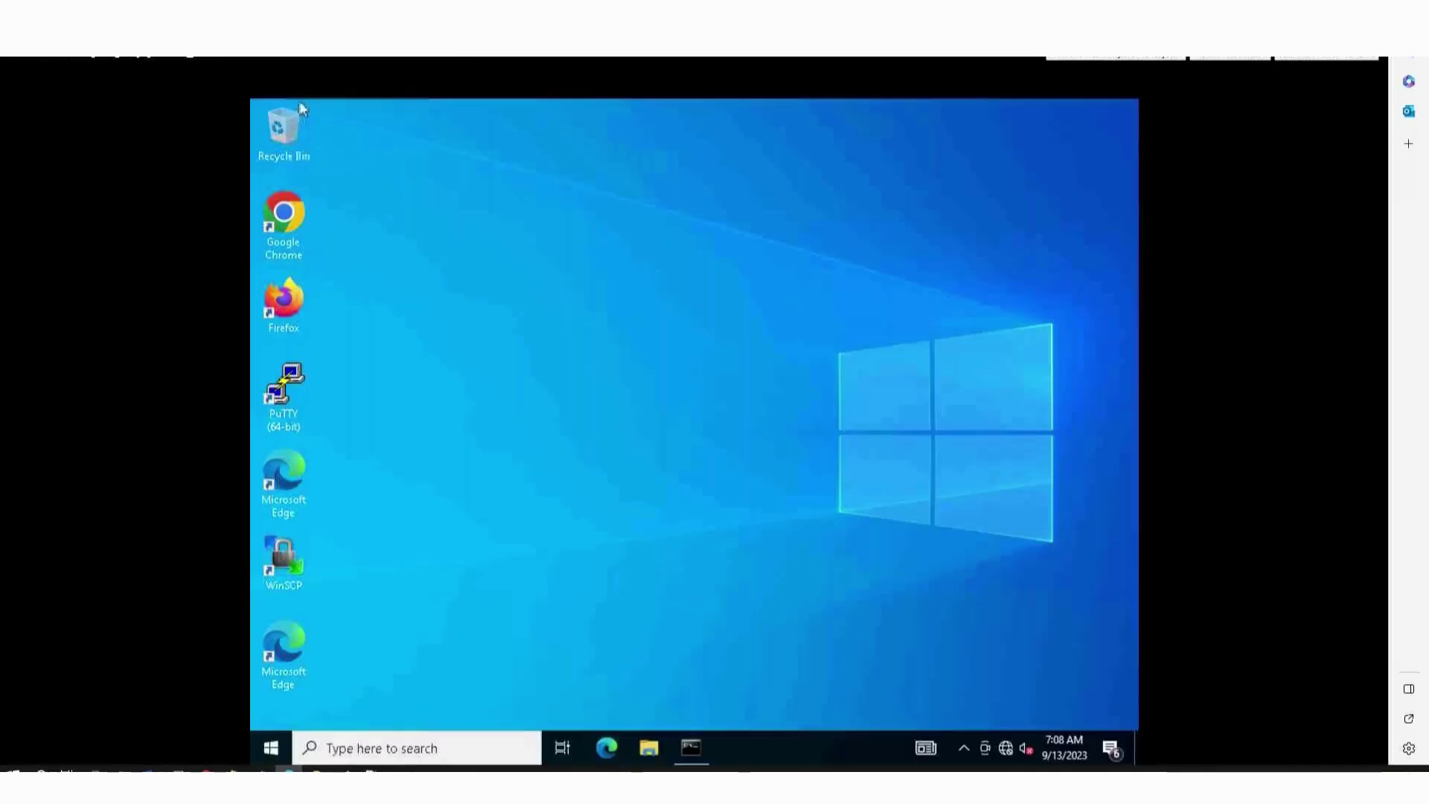
Ping 8.8.8.8 from Command Prompt with 0% loss, then minimize the console.
mouse_move(689, 747)
left_click(683, 737)
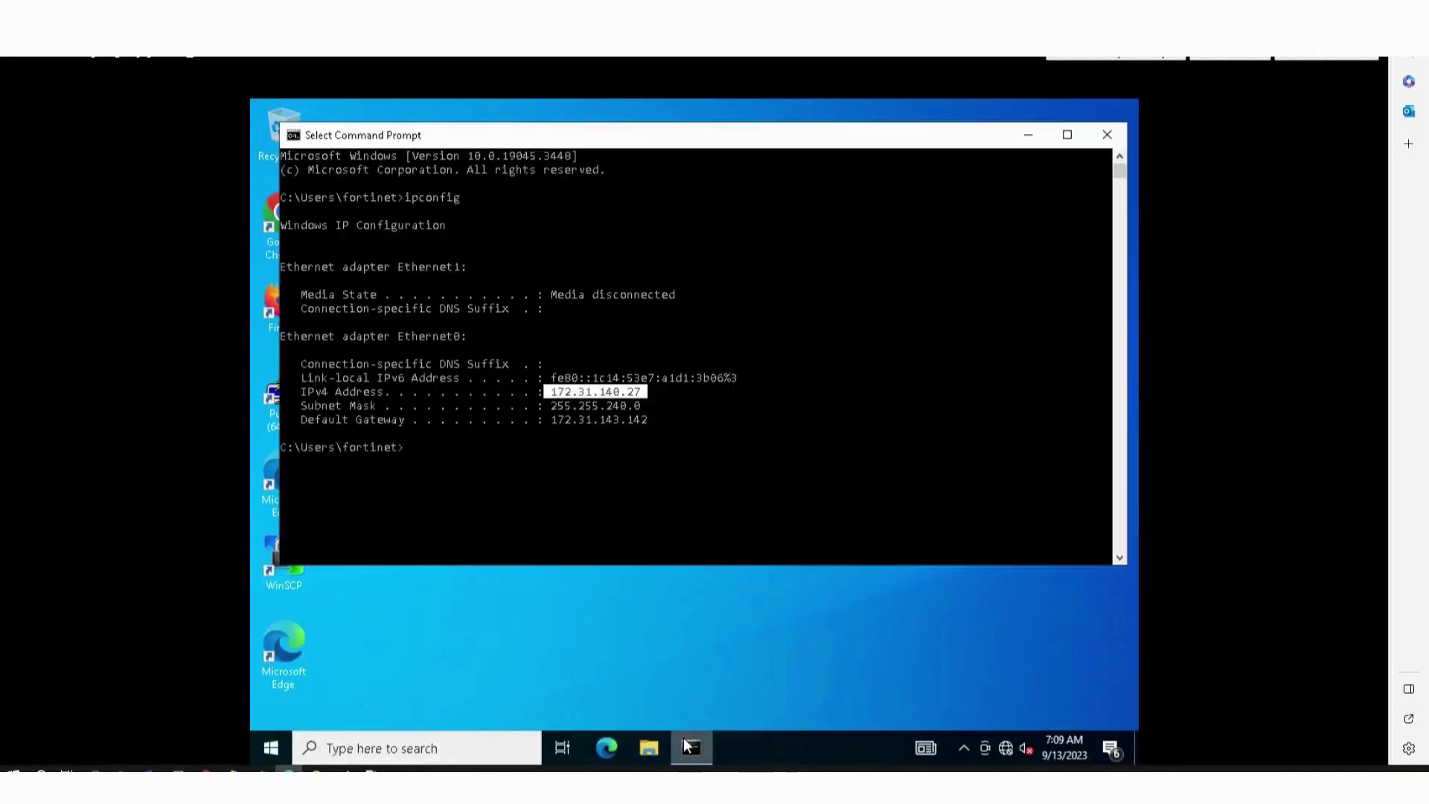
left_click(626, 392)
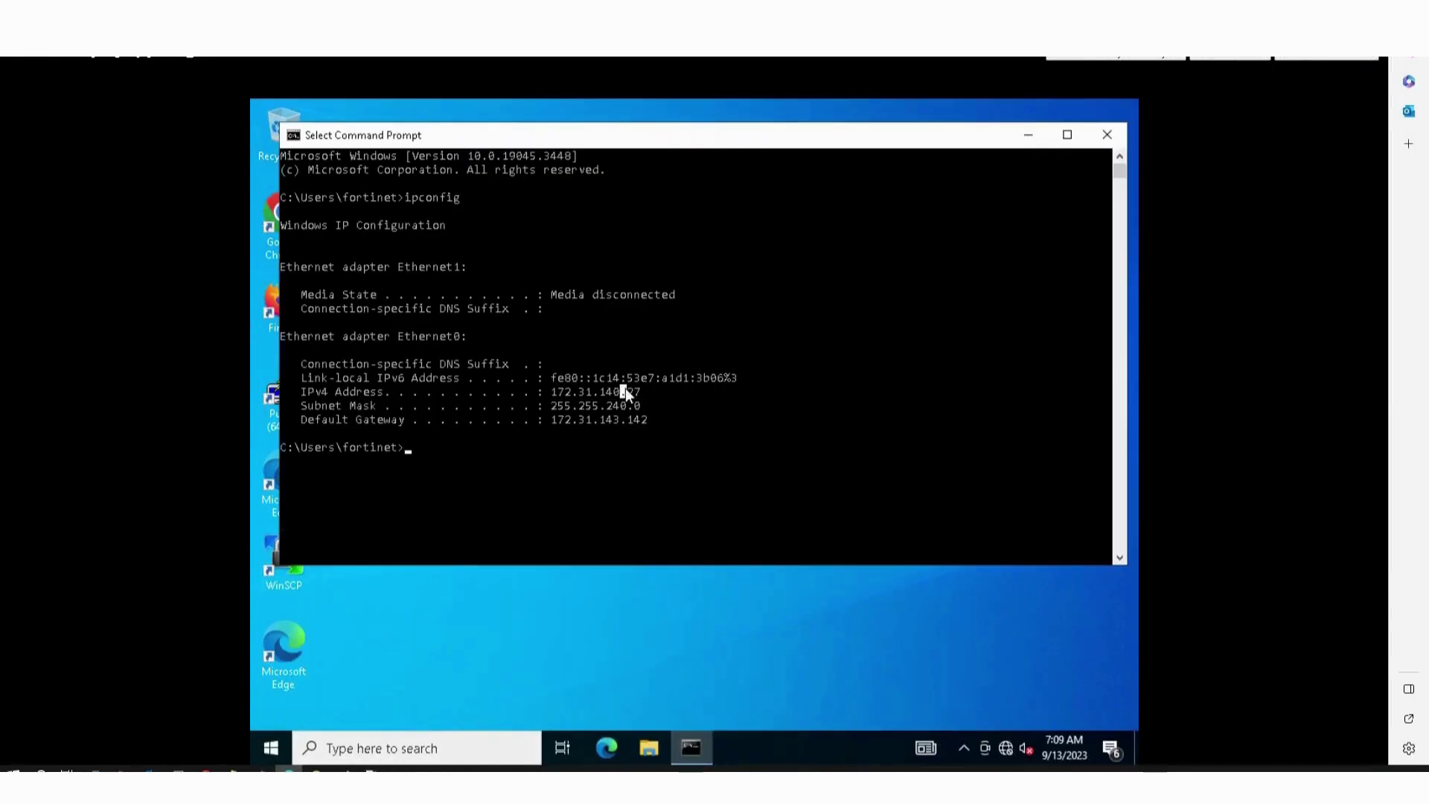
type("ipcoinfig")
key("BackSpace")
key("BackSpace")
key("BackSpace")
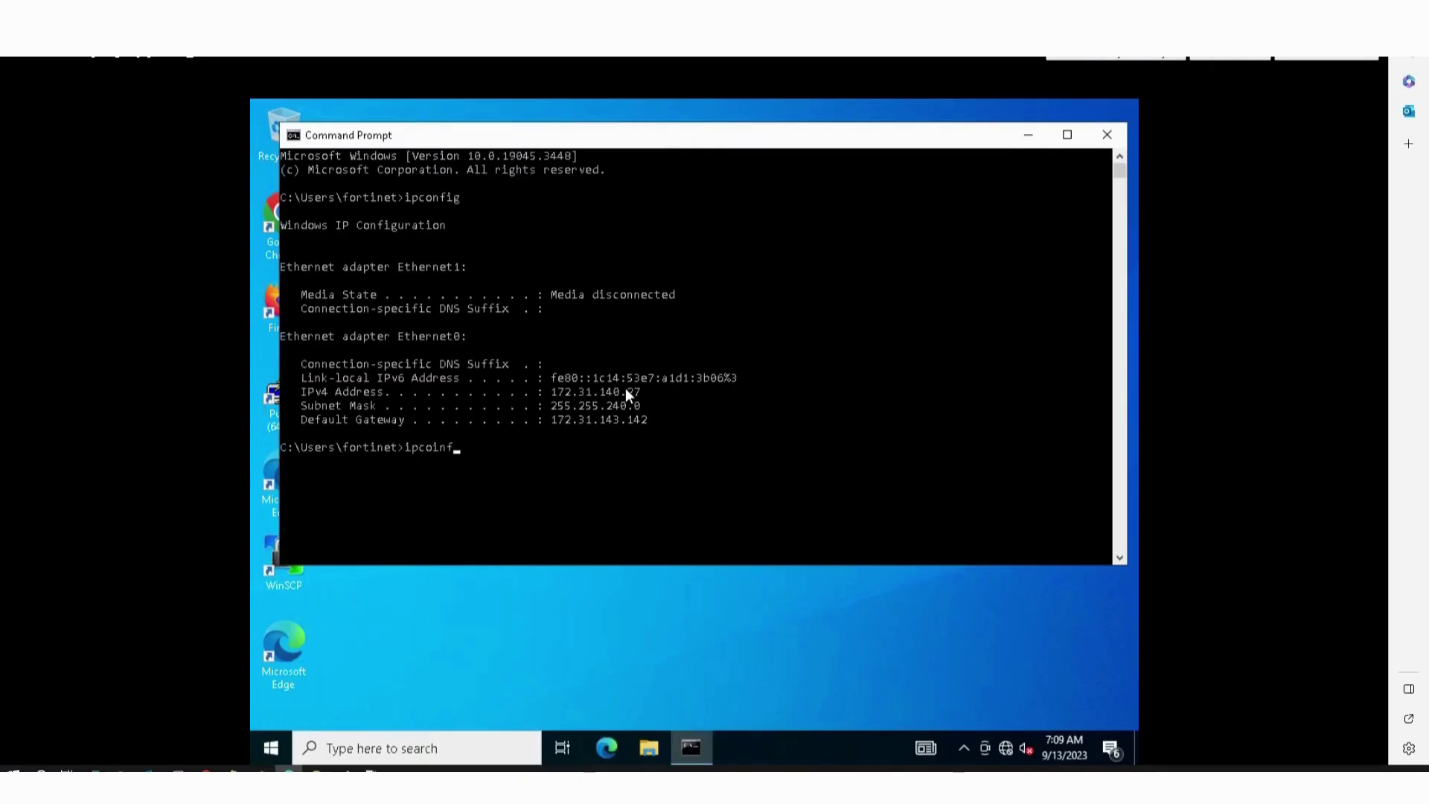
key("BackSpace")
key("BackSpace")
key("BackSpace")
key("BackSpace")
key("BackSpace")
key("BackSpace")
key("BackSpace")
type("ping ")
type("8.")
type("8.8.8")
key("Return")
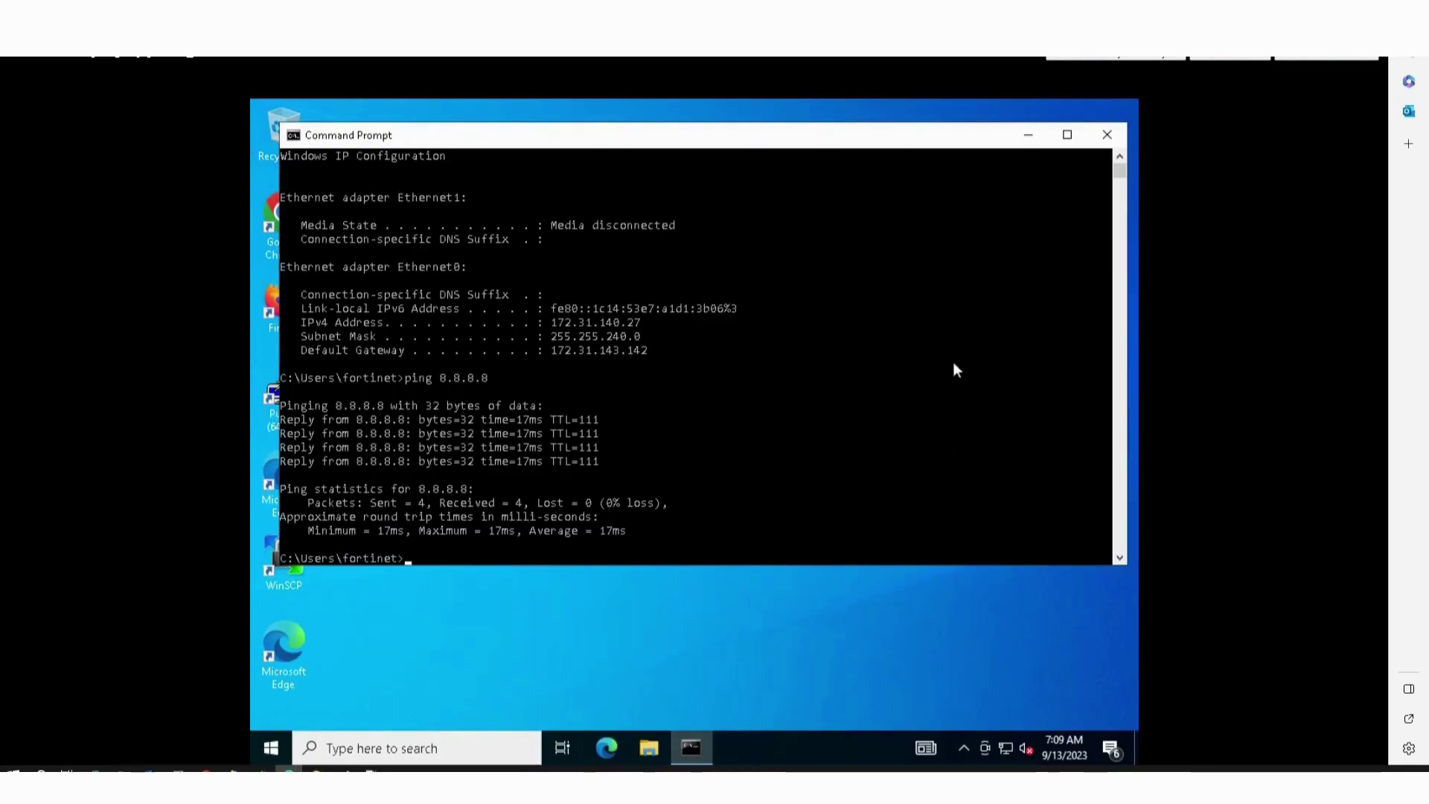
left_click(1027, 134)
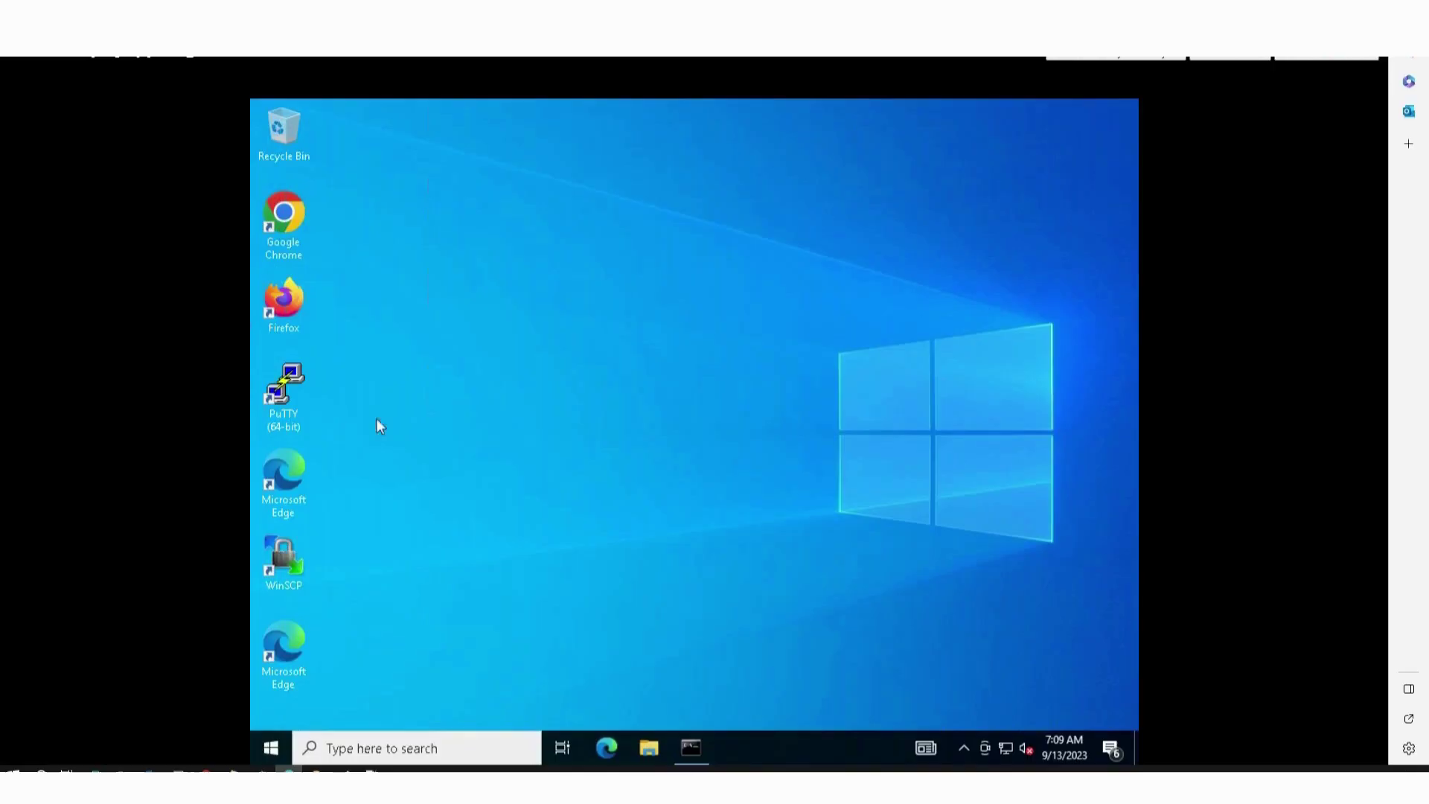
Load google.com in Chrome, refuse its cookies, and open Amazon.com from a search.
double_click(294, 218)
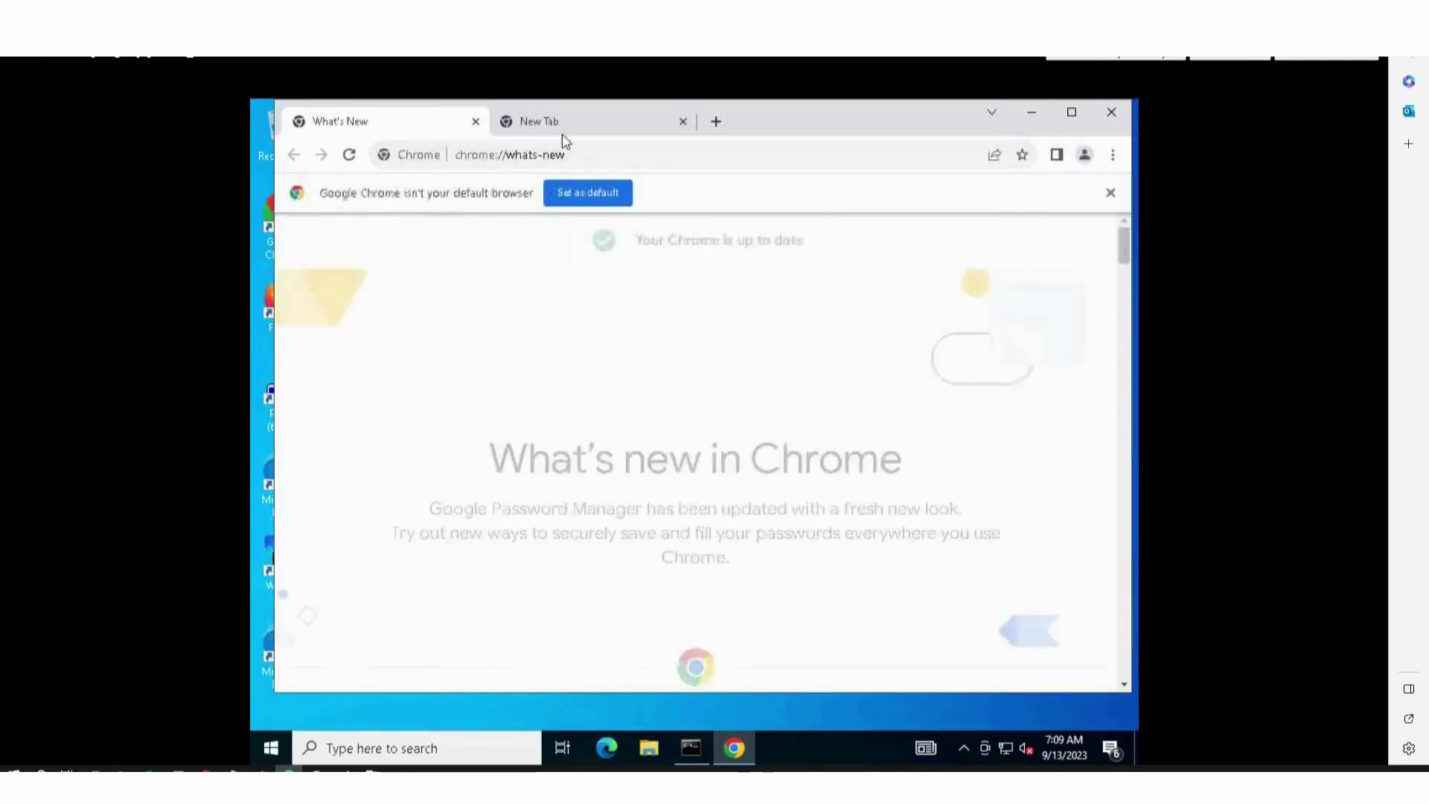
left_click(574, 155)
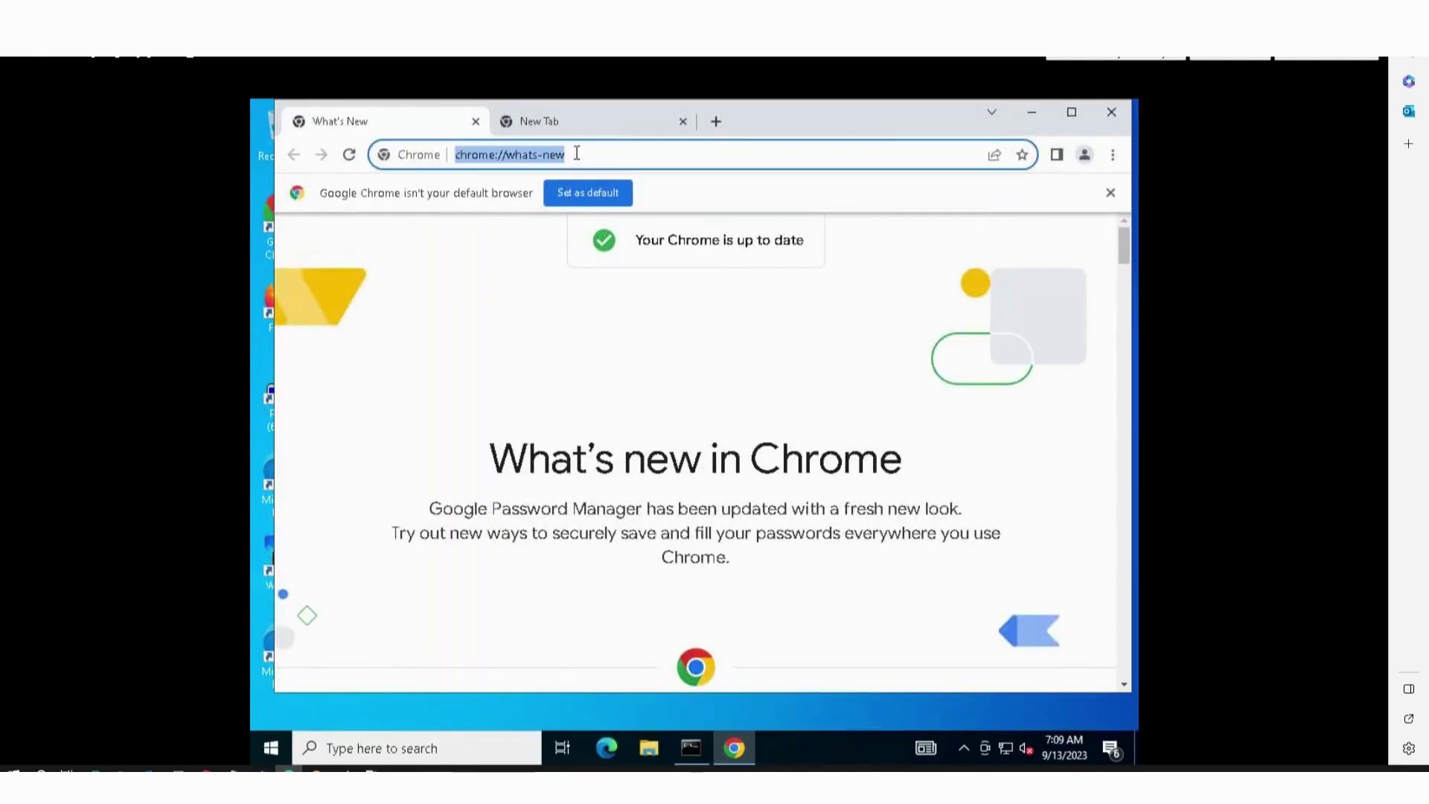
type("google")
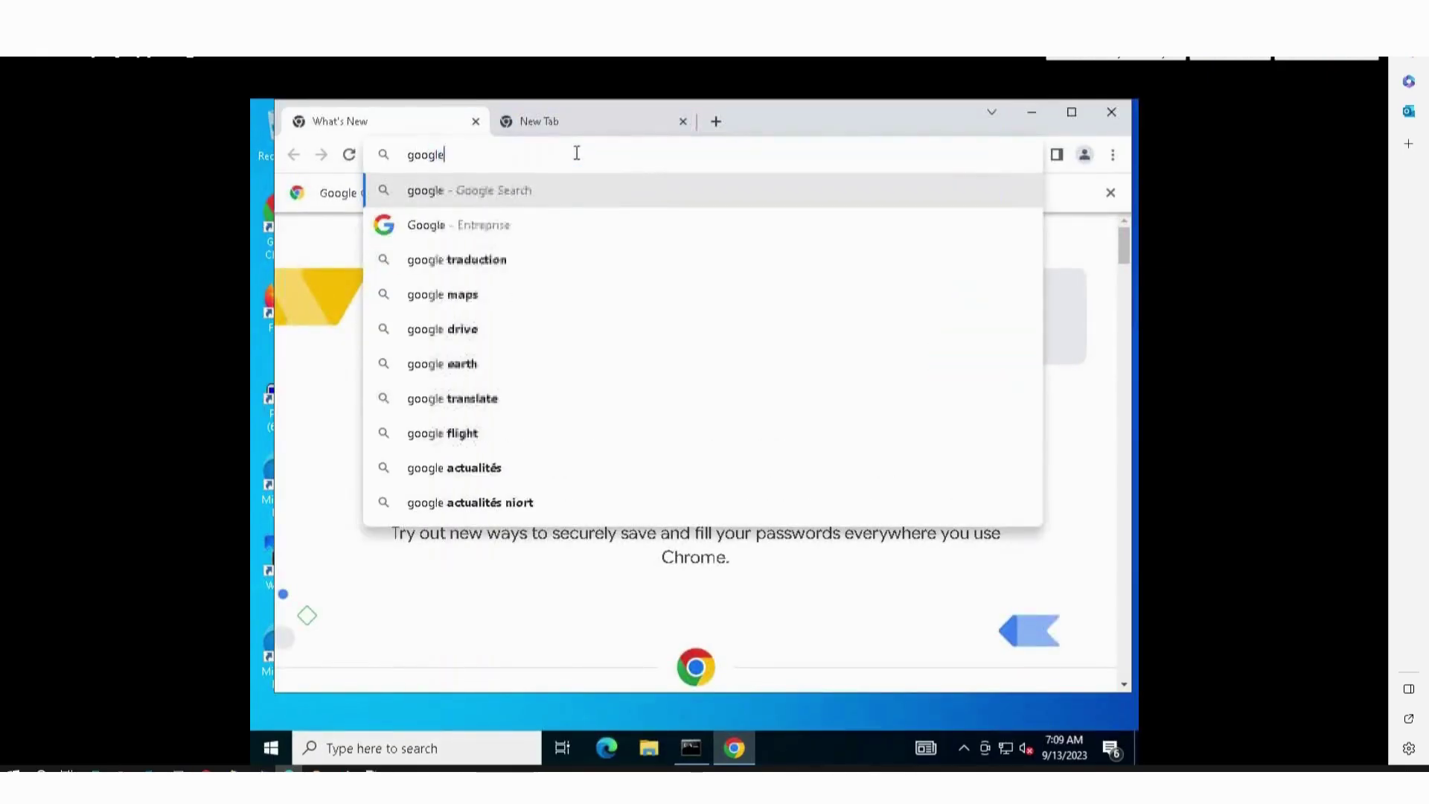
type(".com")
key("Return")
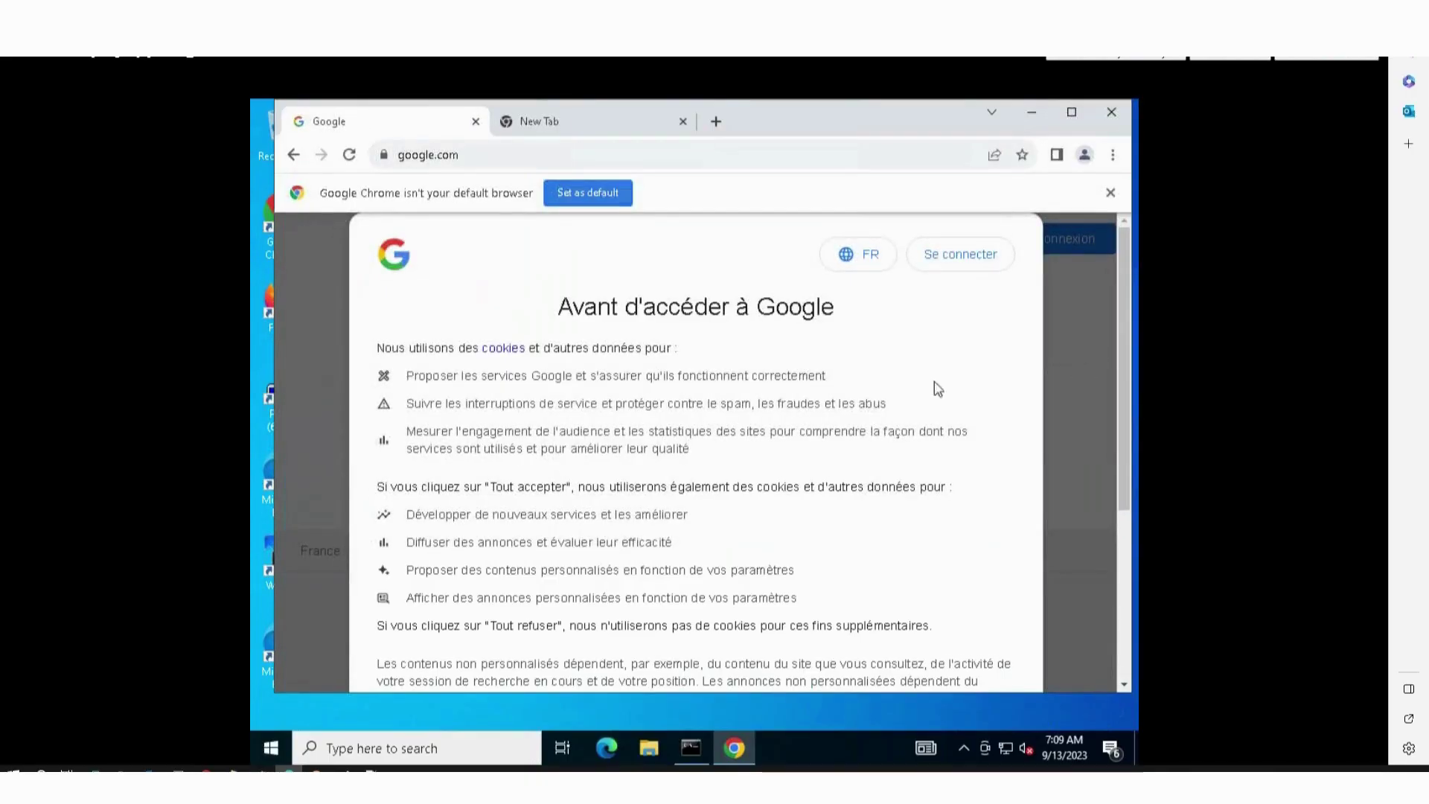
scroll(899, 520, "down", 5)
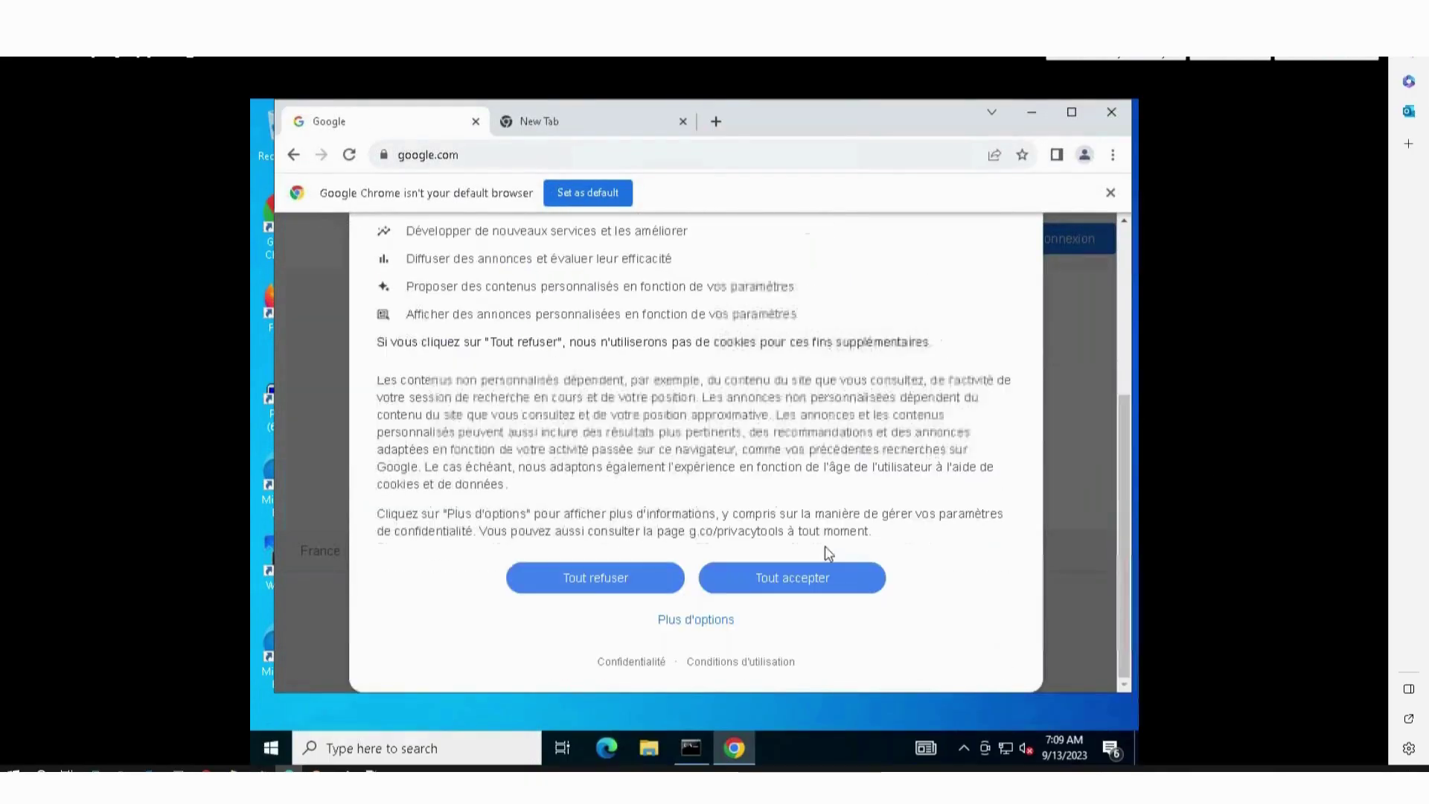
left_click(673, 591)
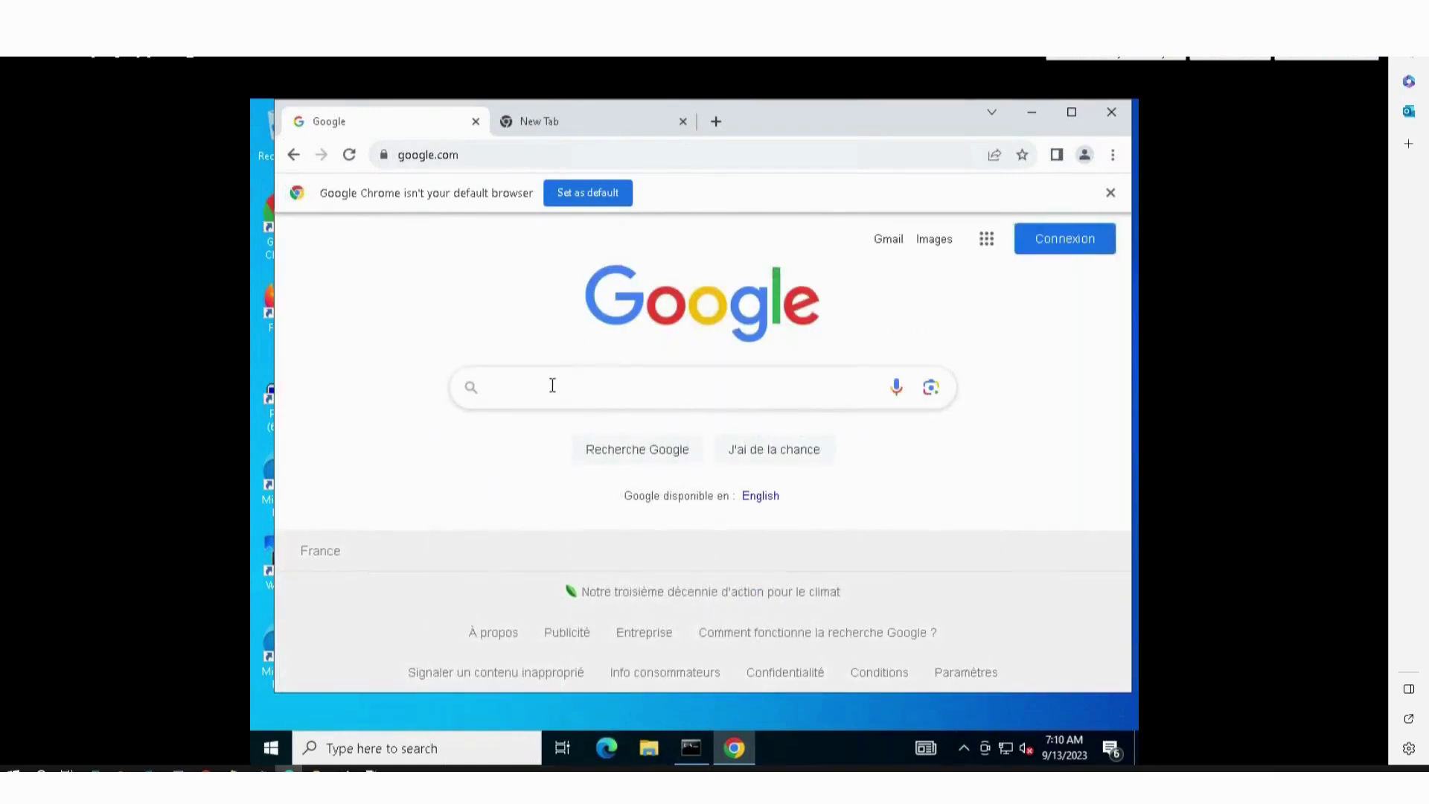
type("amazon")
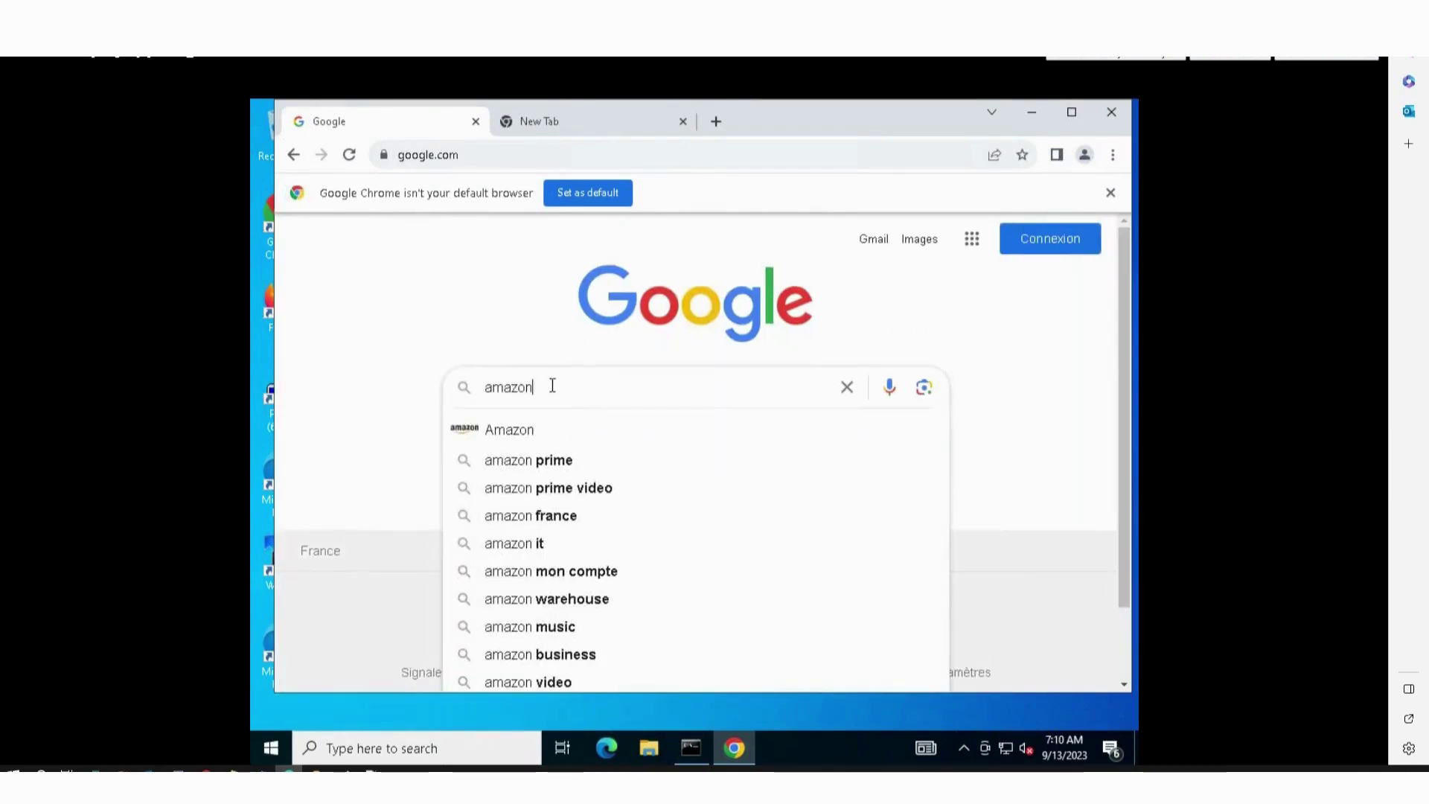
type(".com")
key("Return")
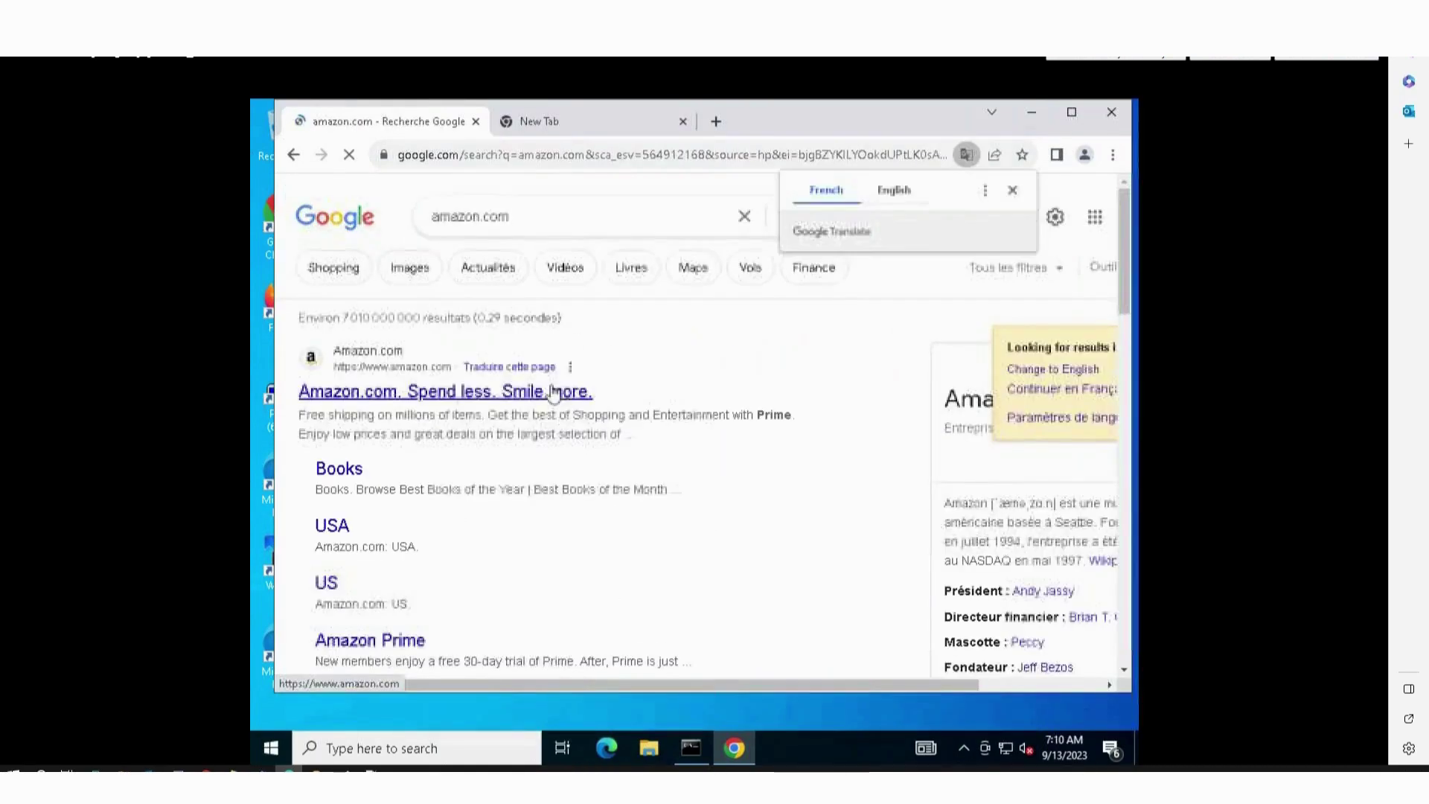
left_click(556, 390)
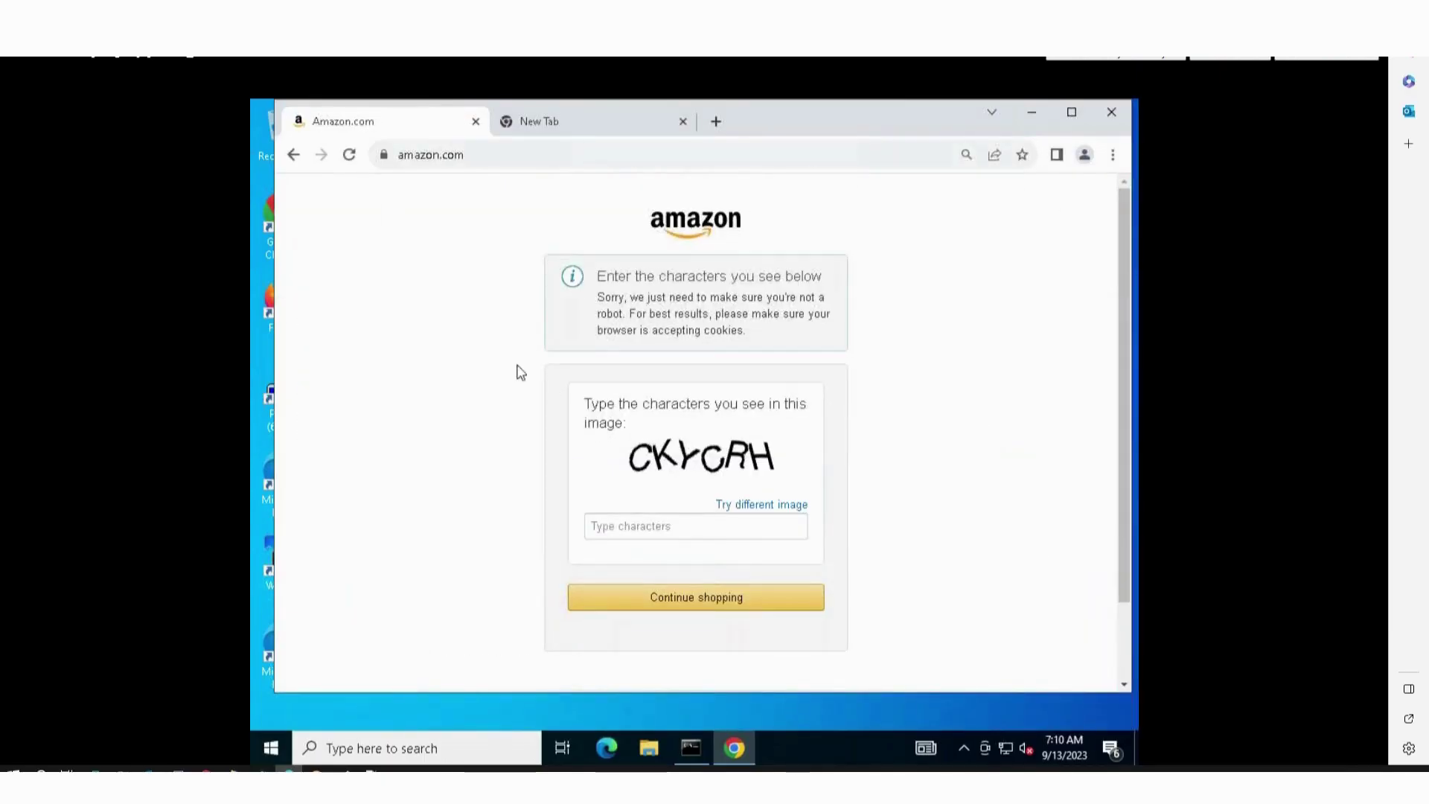
Search 'facebook' in the new tab, open its login page, then close Chrome.
left_click(512, 125)
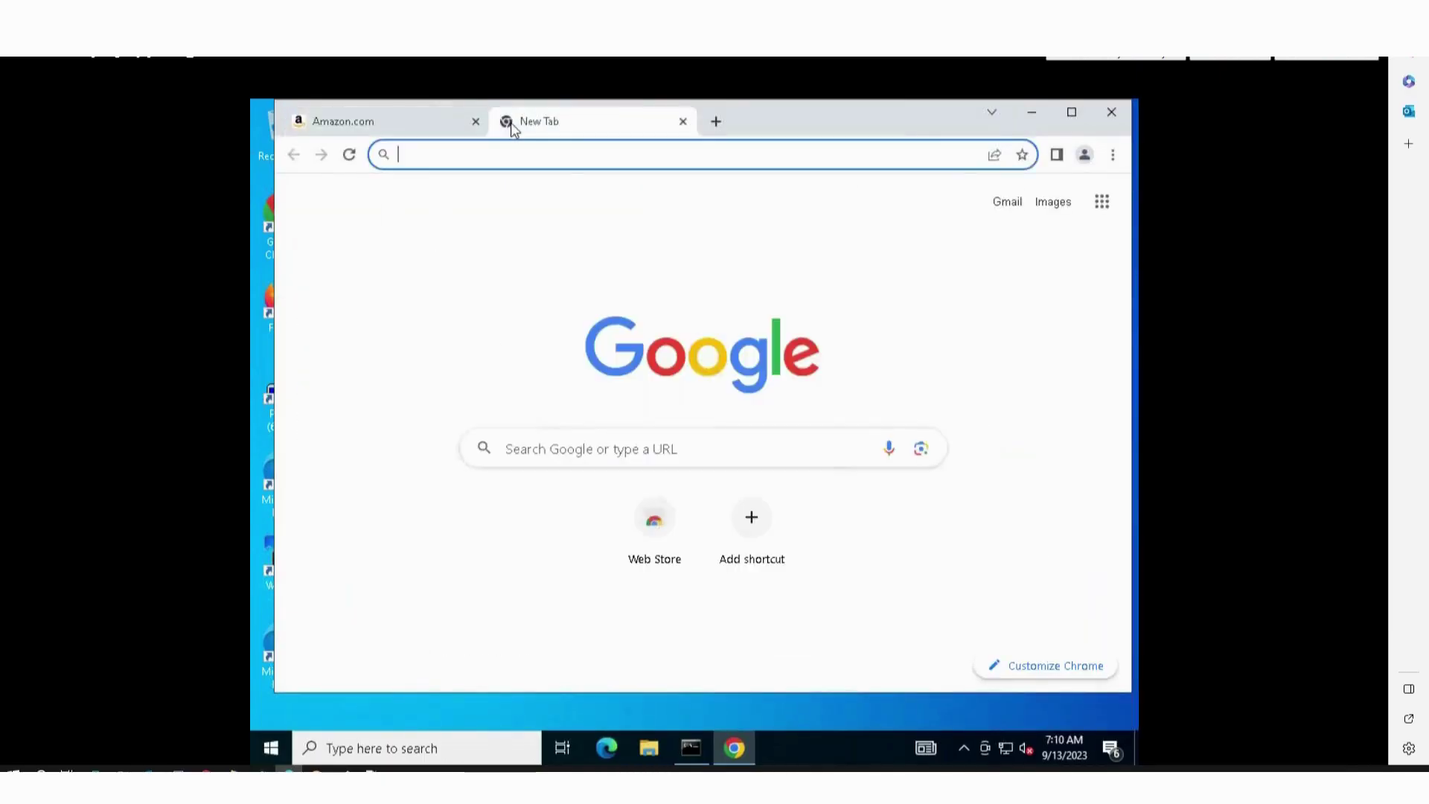
type("facebook")
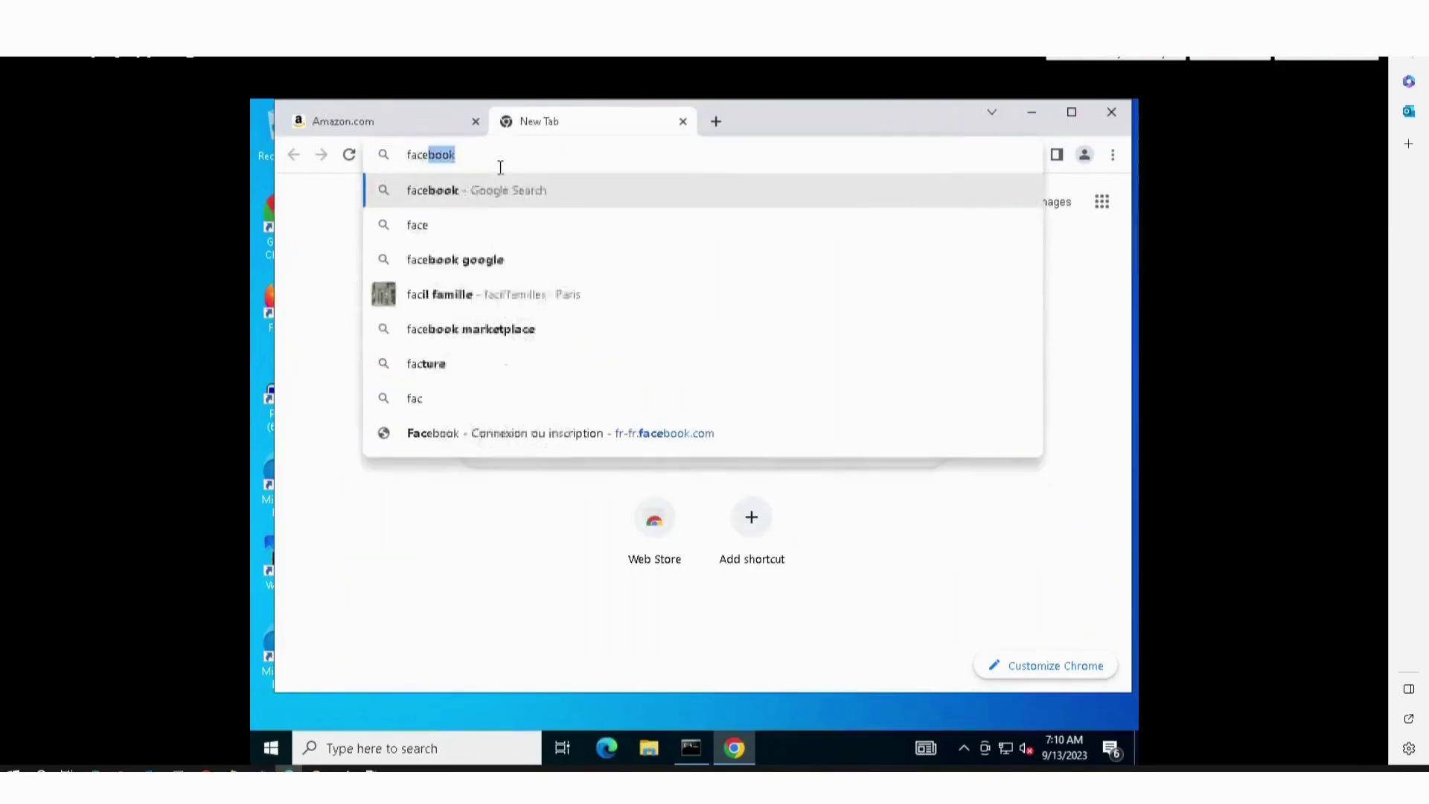
key("Return")
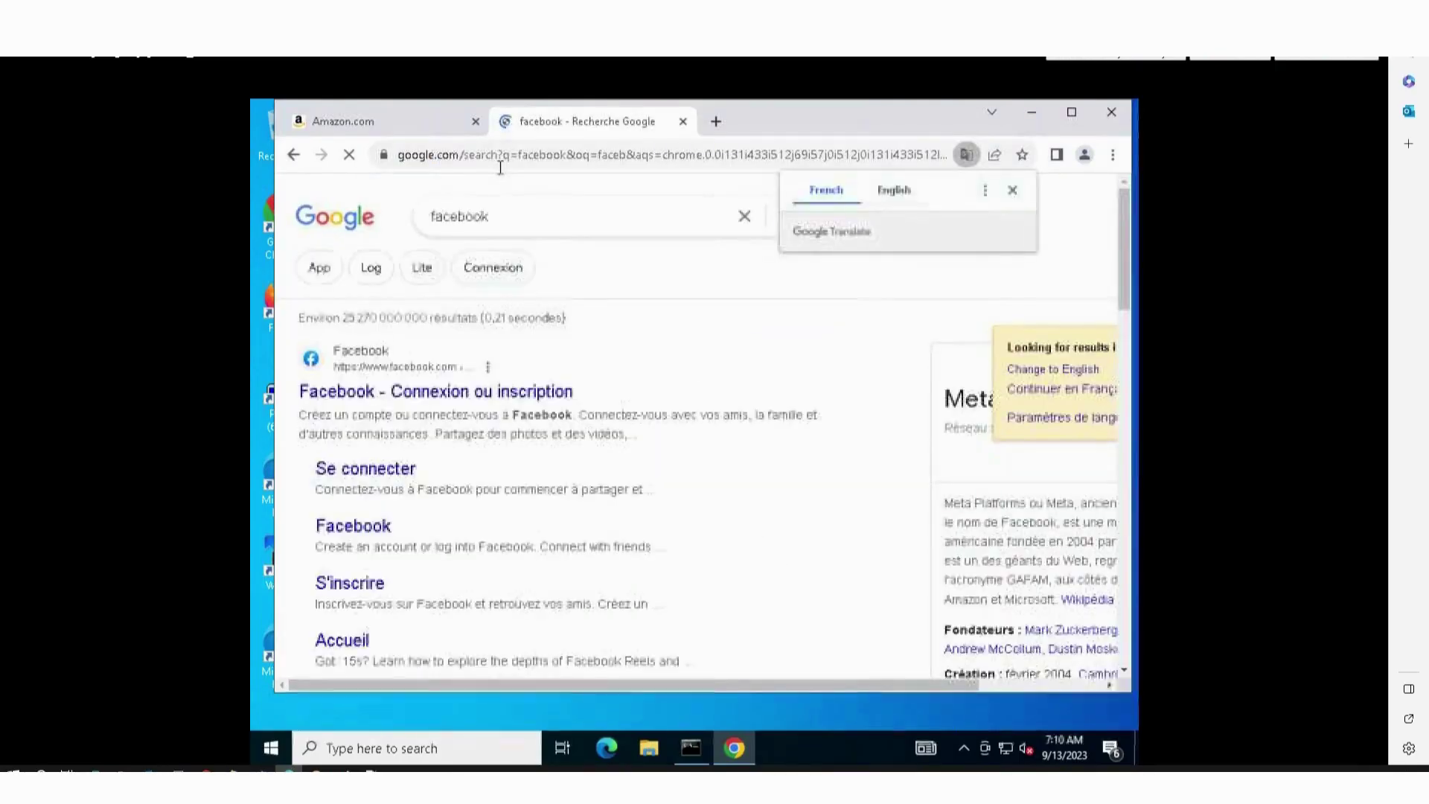
left_click(408, 383)
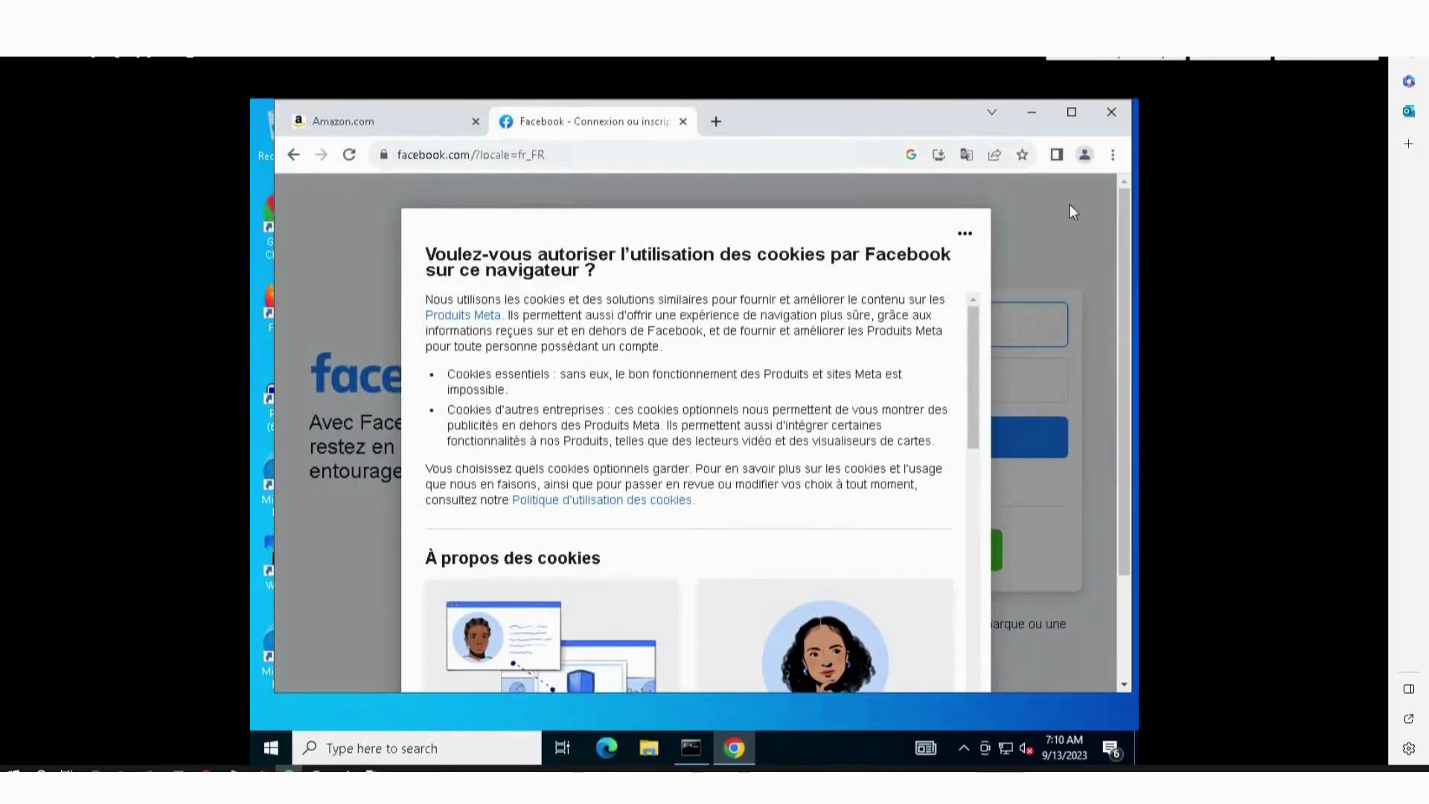
left_click(1104, 119)
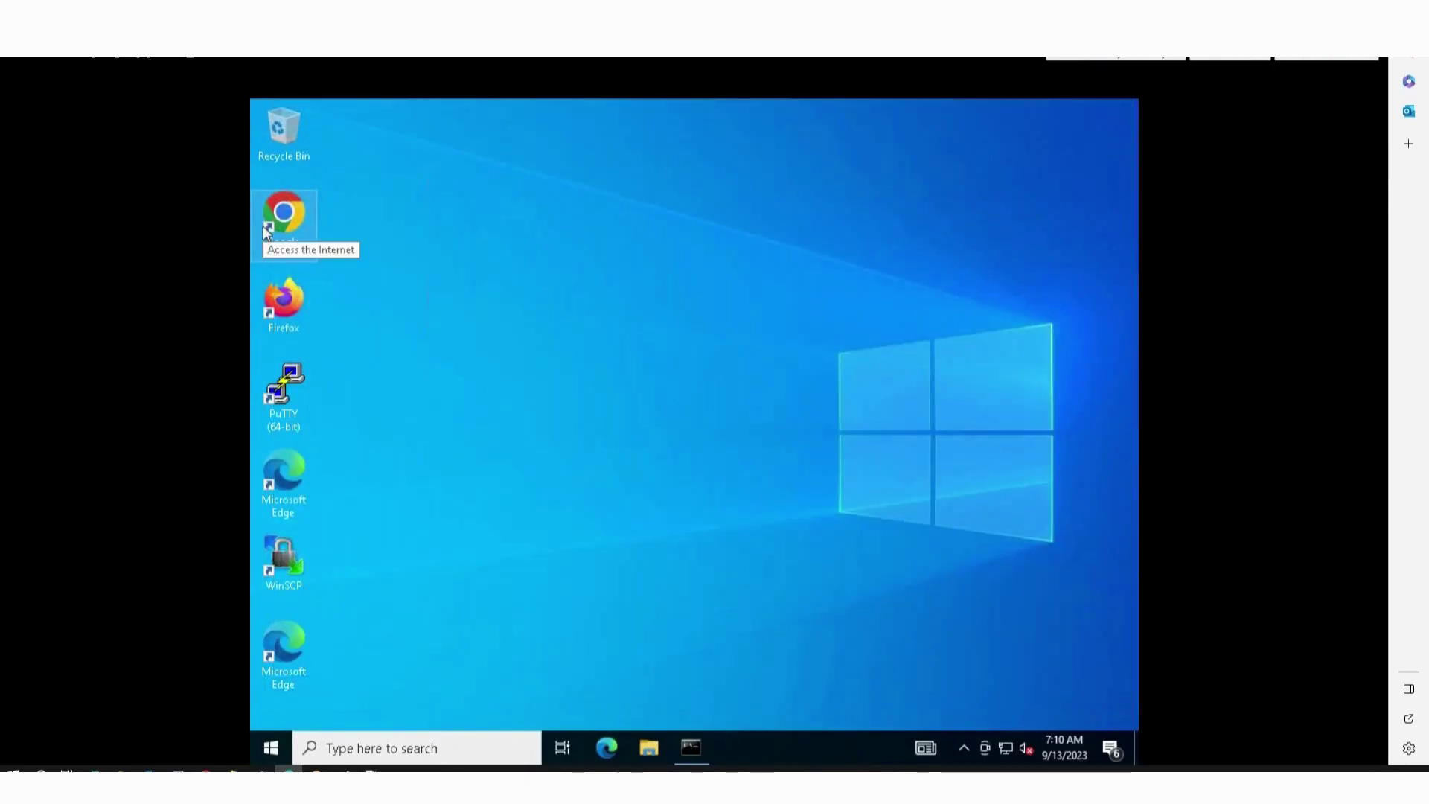